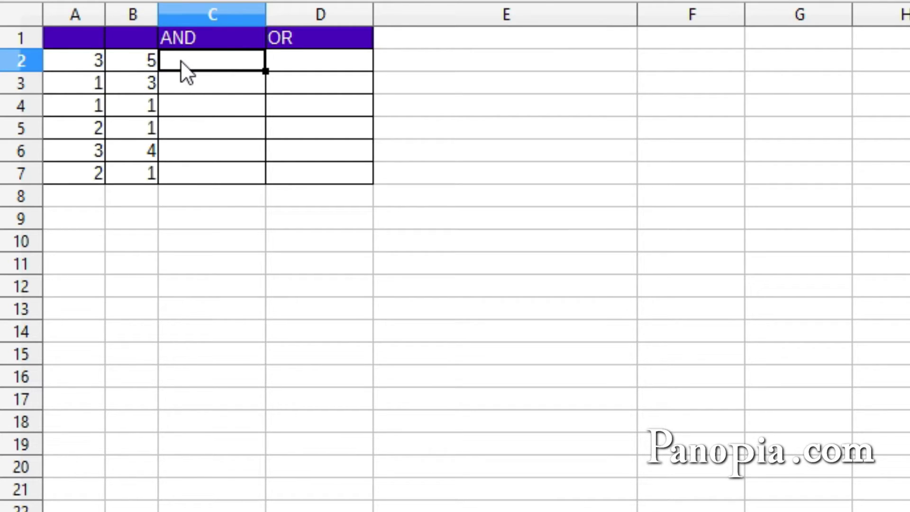
Step: Enter =AND(A2>2,B2>2) in cell C2 and fill the formula down the AND column through row 7
{"action": "type", "text": "="}
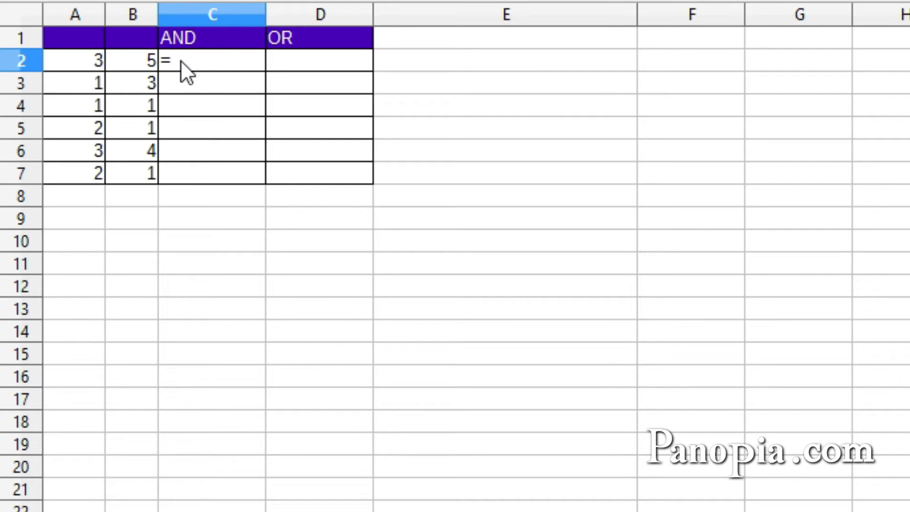
{"action": "type", "text": "and"}
{"action": "key", "text": "Return"}
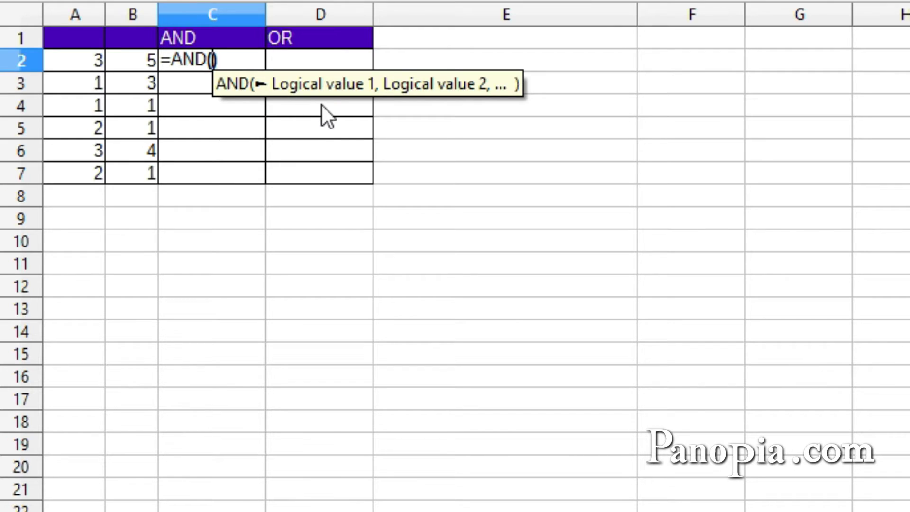
{"action": "left_click", "coordinate": [79, 61]}
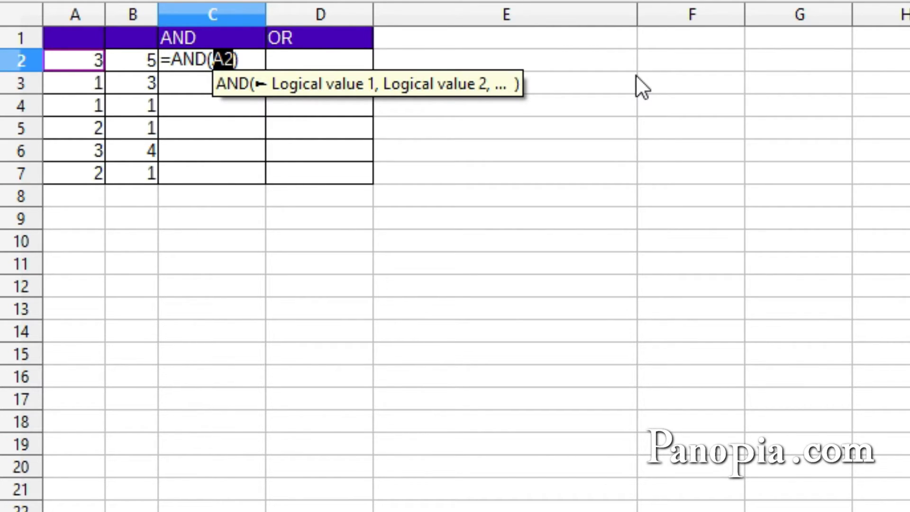
{"action": "type", "text": ">2,"}
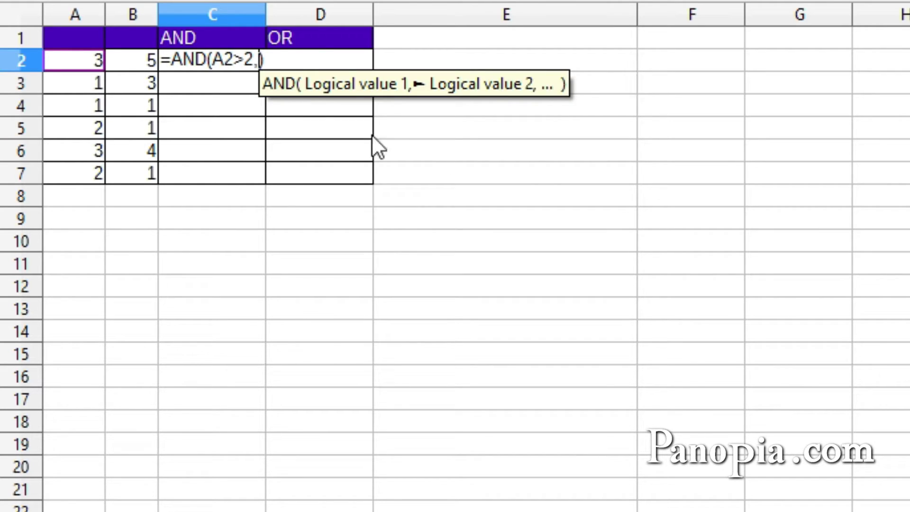
{"action": "left_click", "coordinate": [141, 63]}
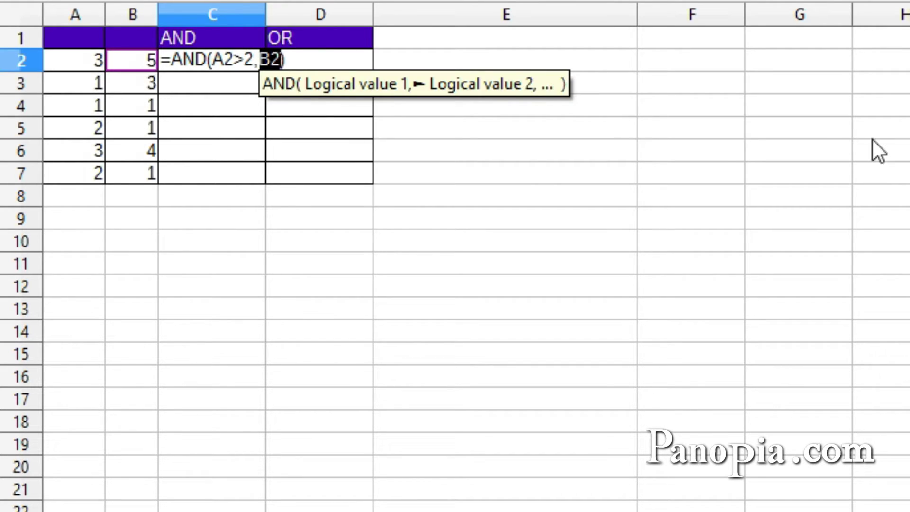
{"action": "type", "text": ">2"}
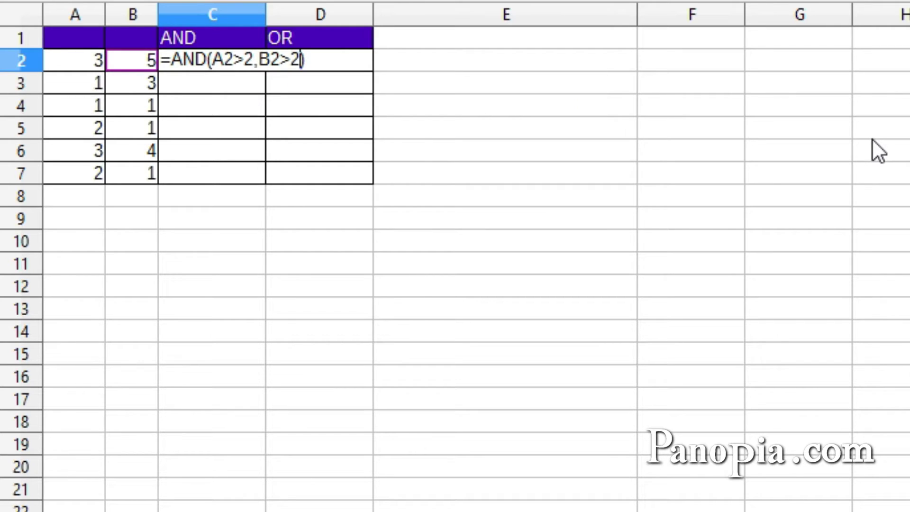
{"action": "key", "text": "Return"}
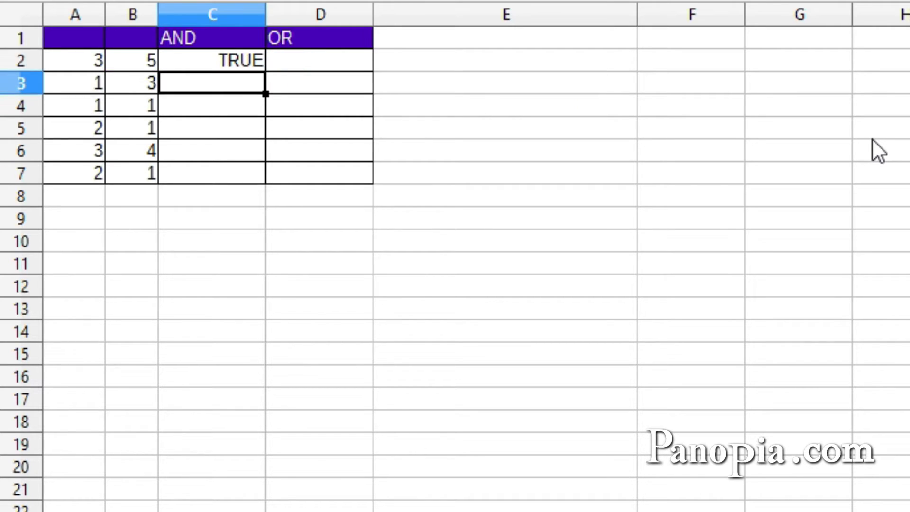
{"action": "left_click", "coordinate": [230, 58]}
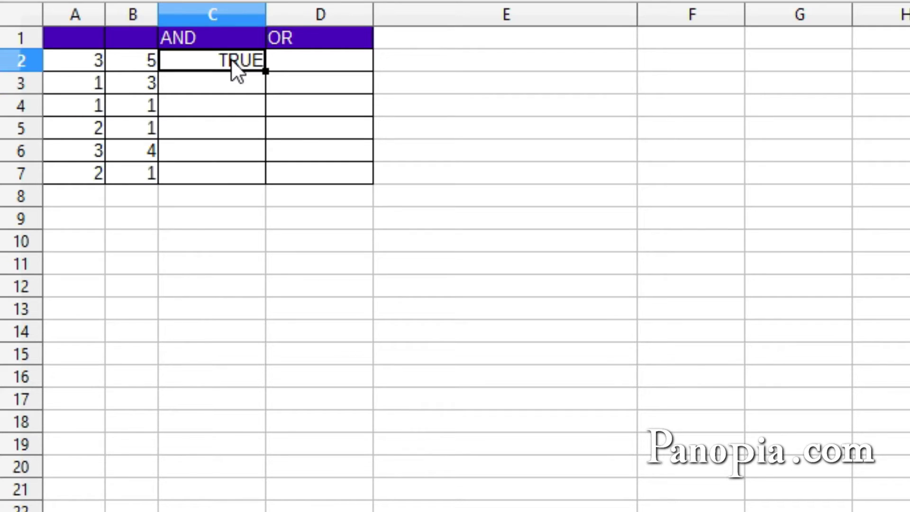
{"action": "double_click", "coordinate": [263, 69]}
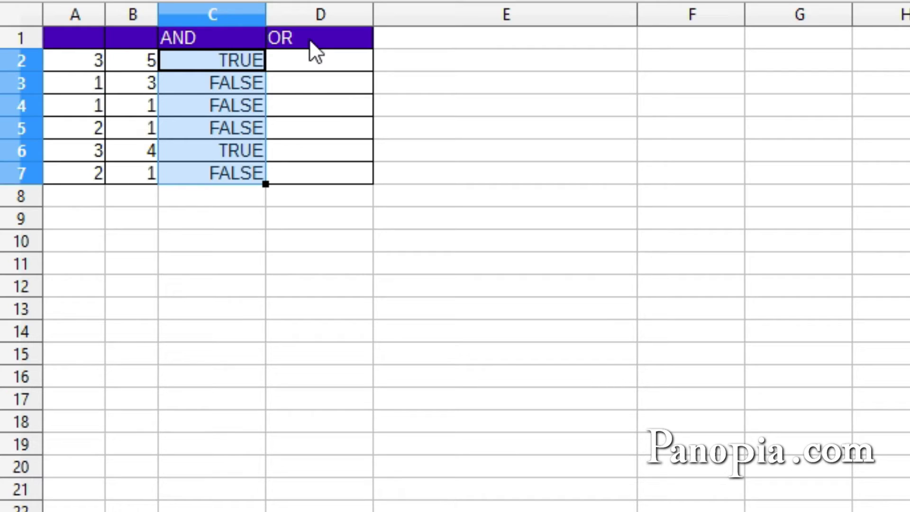
Step: Enter =OR(A2>2,B2>2) in cell D2 and fill the formula down the OR column through row 7
{"action": "left_click", "coordinate": [314, 59]}
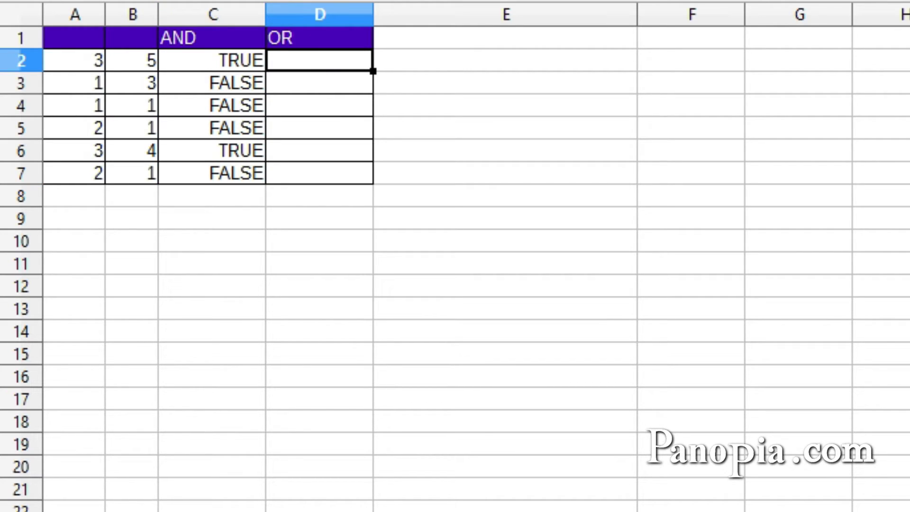
{"action": "type", "text": "=or"}
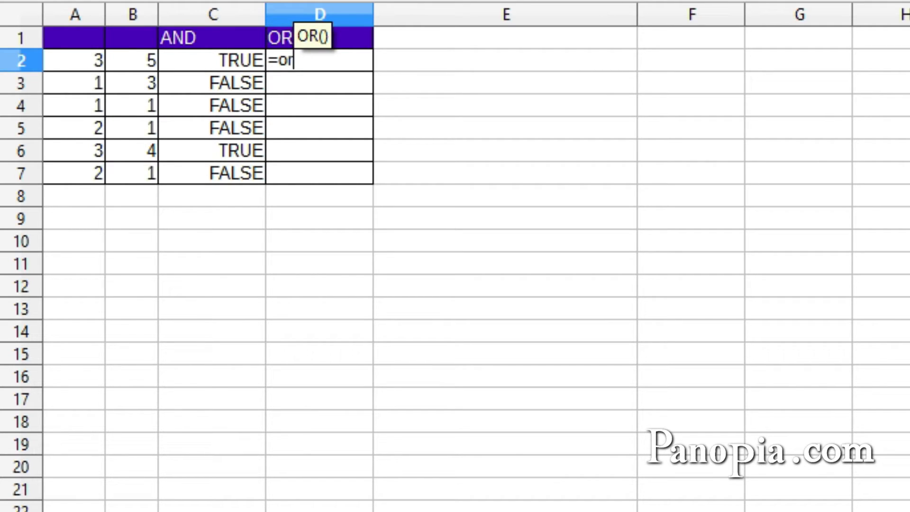
{"action": "key", "text": "Return"}
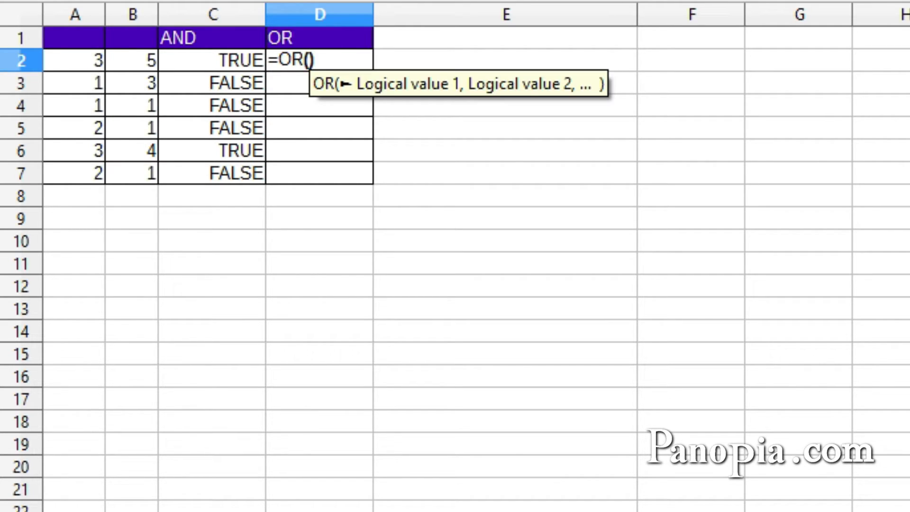
{"action": "left_click", "coordinate": [67, 57]}
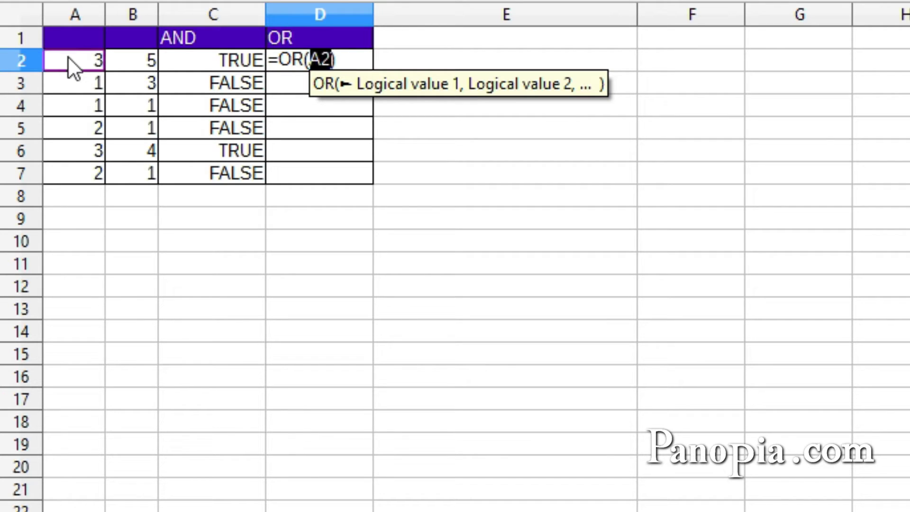
{"action": "type", "text": ">"}
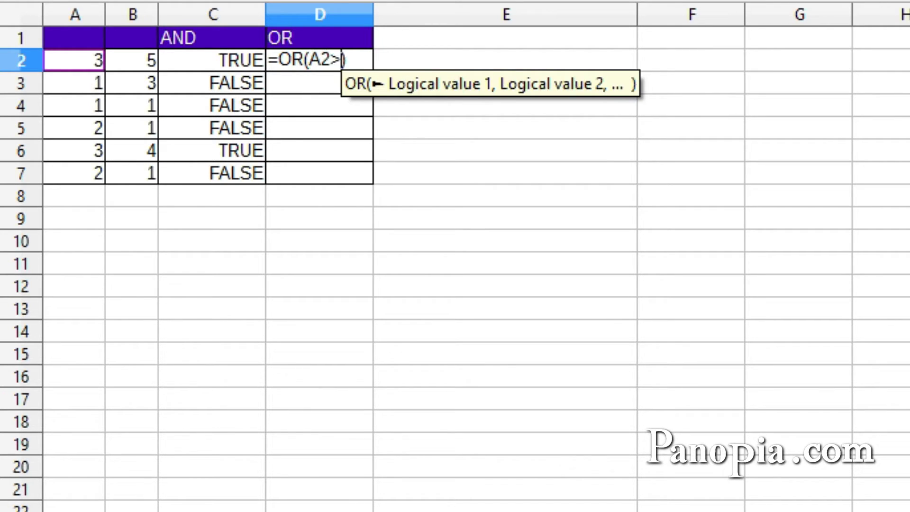
{"action": "type", "text": "2,"}
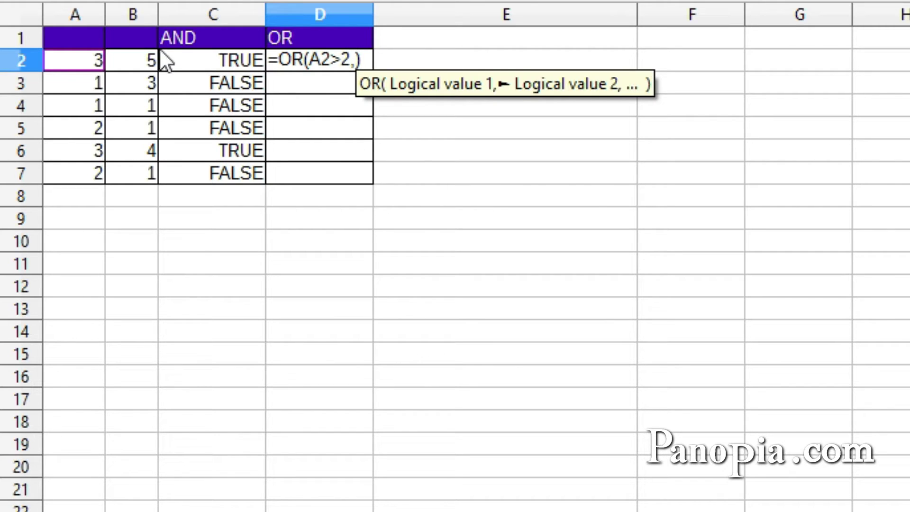
{"action": "left_click", "coordinate": [142, 58]}
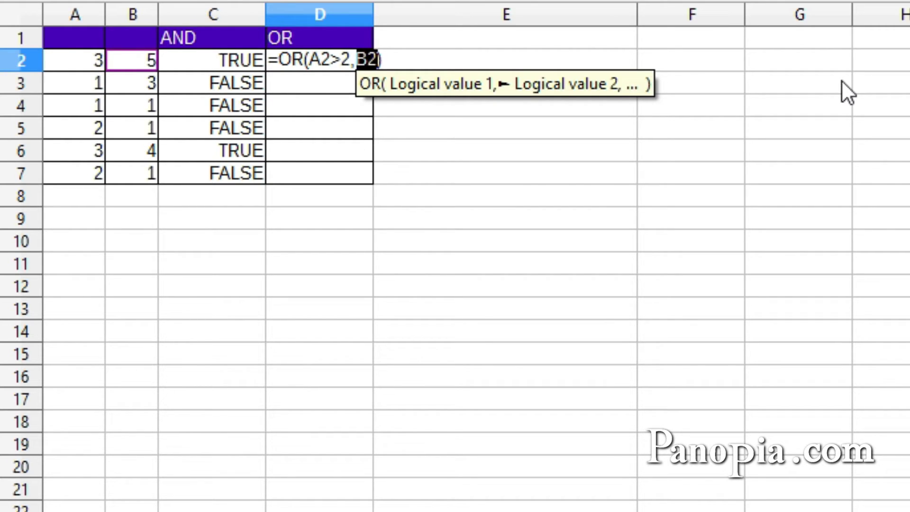
{"action": "type", "text": ">2"}
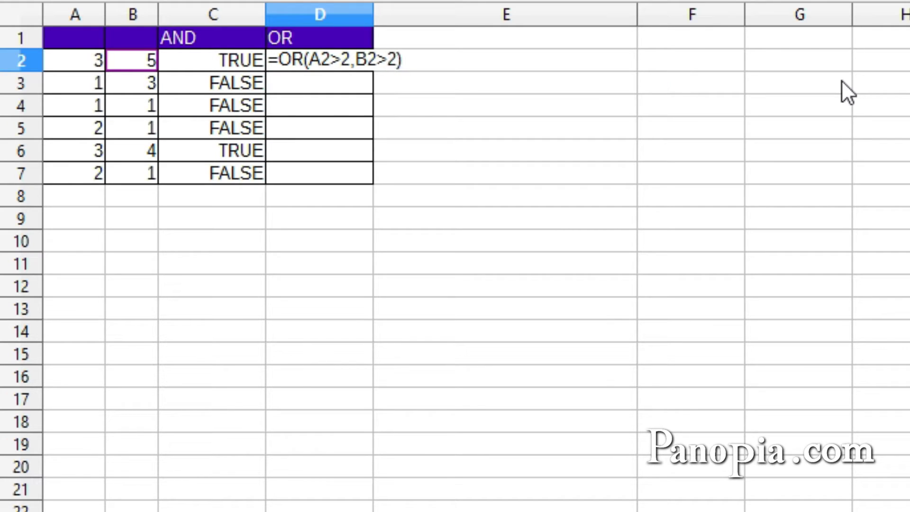
{"action": "key", "text": "Return"}
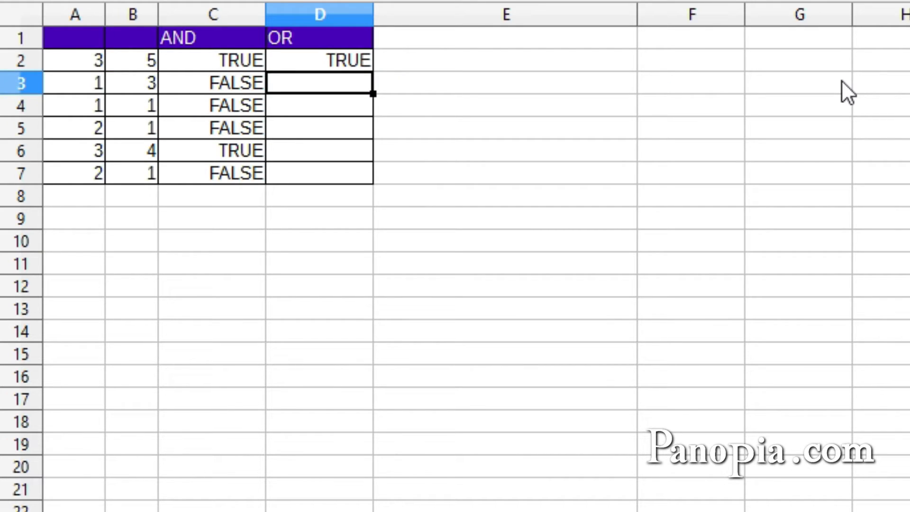
{"action": "left_click", "coordinate": [353, 64]}
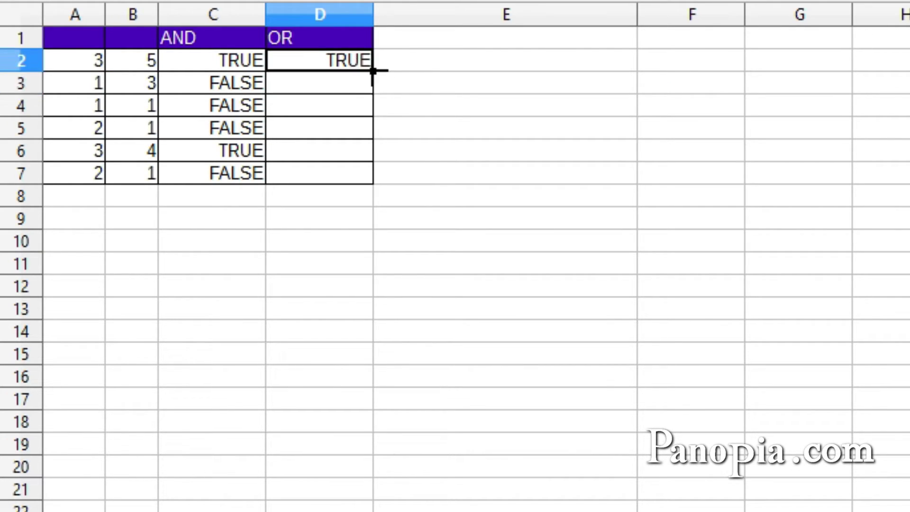
{"action": "double_click", "coordinate": [371, 70]}
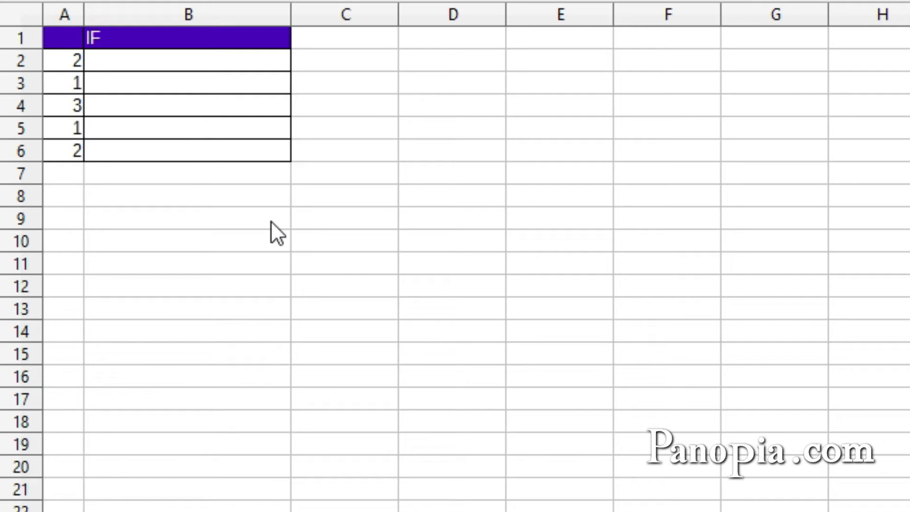
Step: Start an IF formula in cell B2 of the IF table with the test A2>=2
{"action": "left_click", "coordinate": [129, 63]}
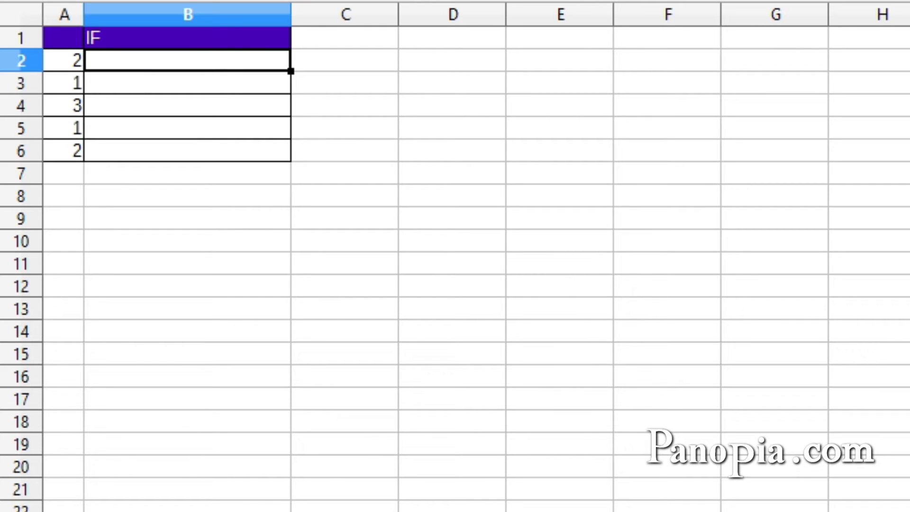
{"action": "type", "text": "="}
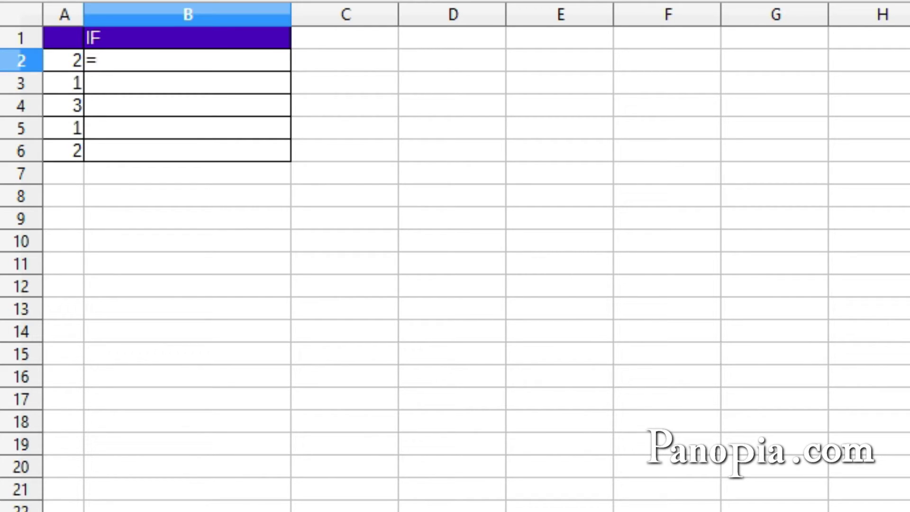
{"action": "type", "text": "if"}
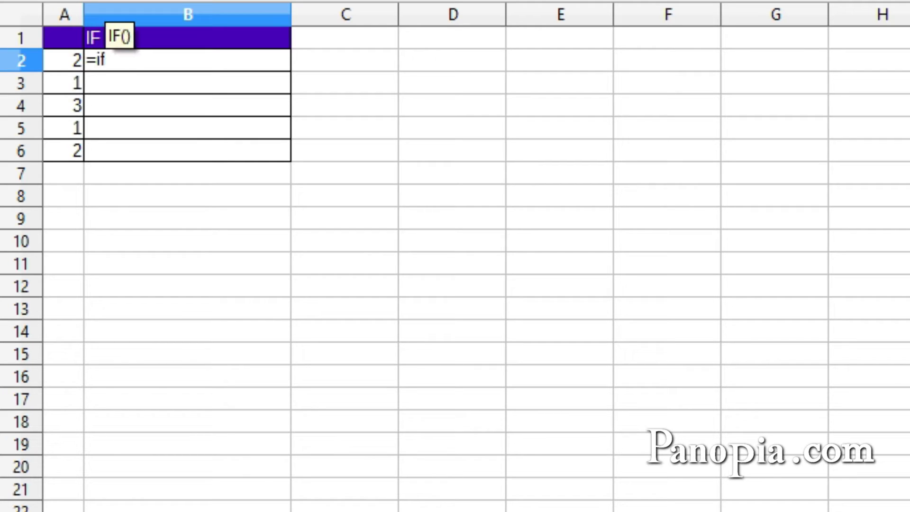
{"action": "key", "text": "Return"}
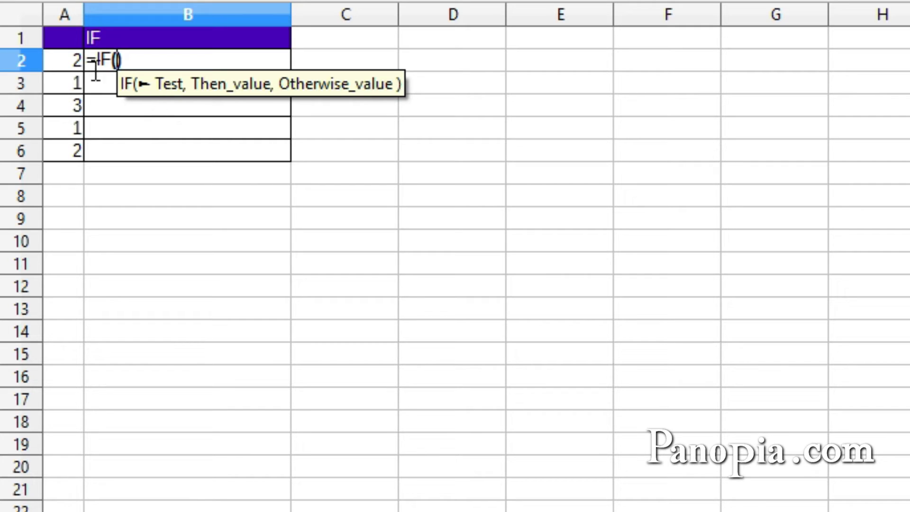
{"action": "left_click", "coordinate": [71, 60]}
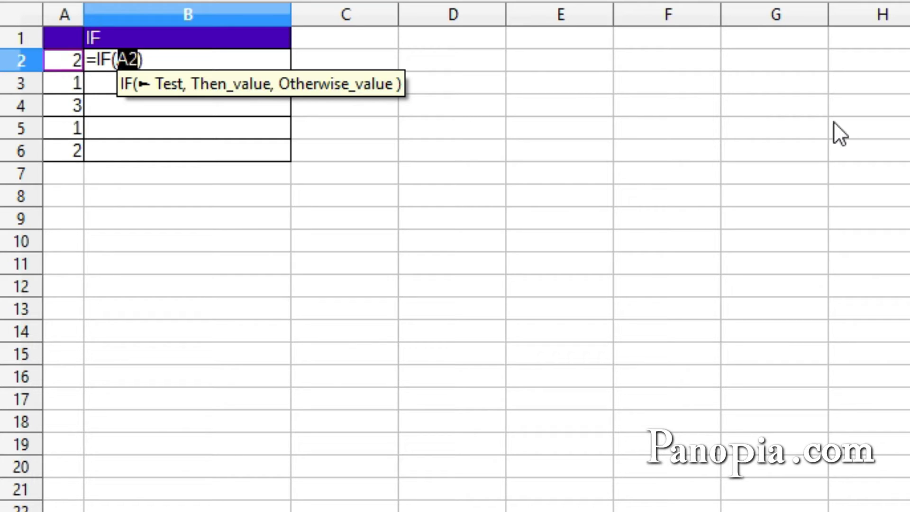
{"action": "type", "text": ">"}
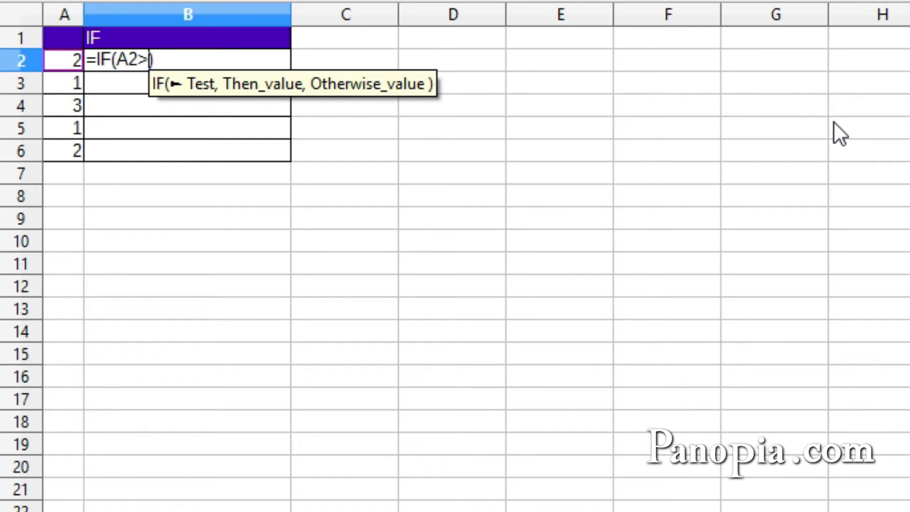
{"action": "type", "text": "="}
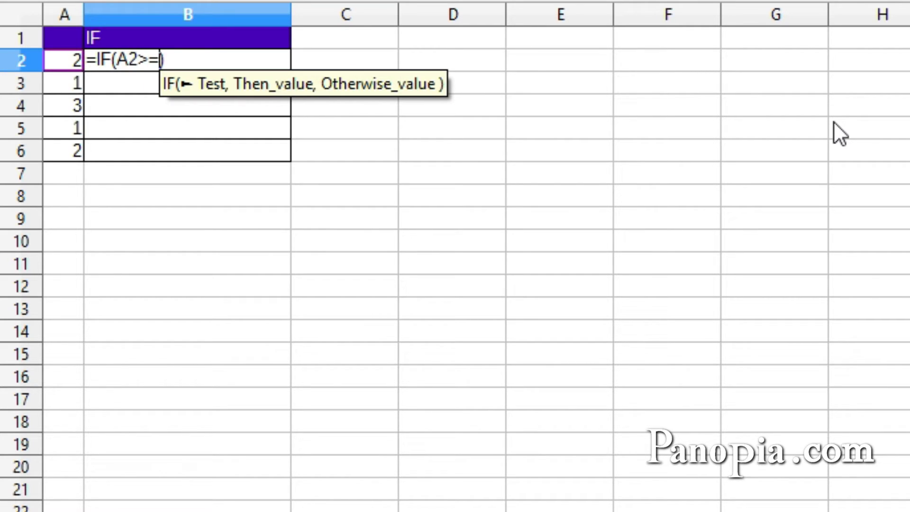
{"action": "type", "text": "2"}
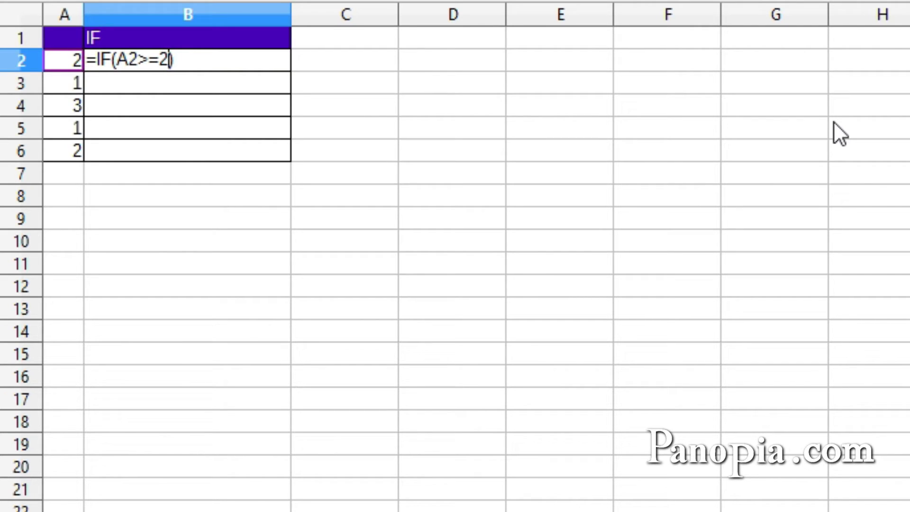
{"action": "type", "text": ","}
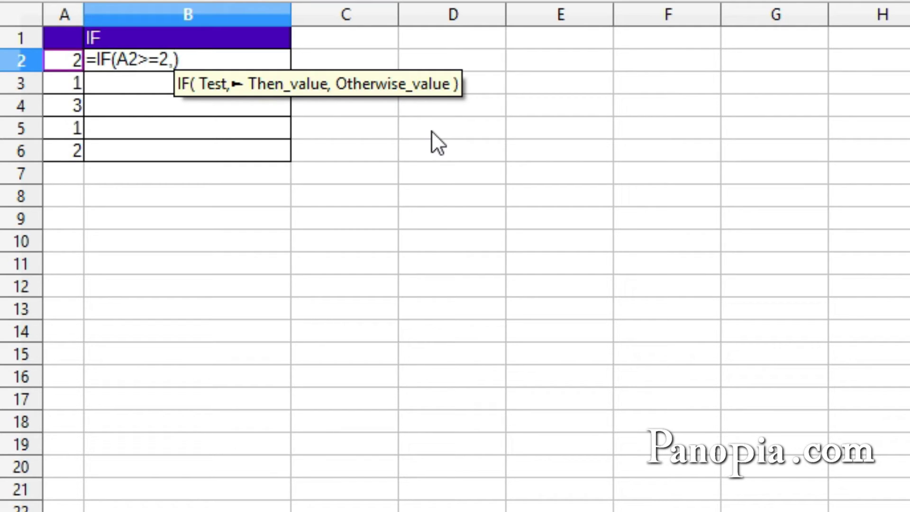
Step: Add the text "Two or More" as the Then_value of the IF formula in B2
{"action": "type", "text": "\""}
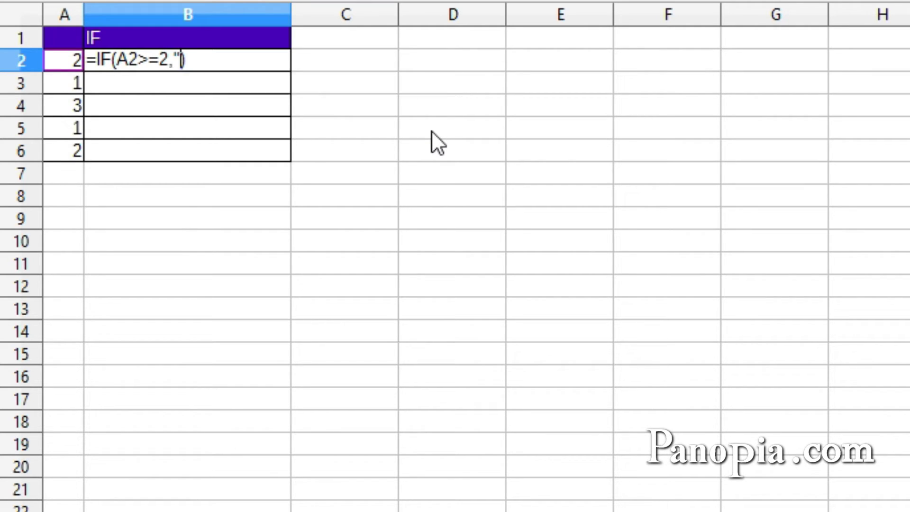
{"action": "type", "text": "Two "}
{"action": "type", "text": "or Mor"}
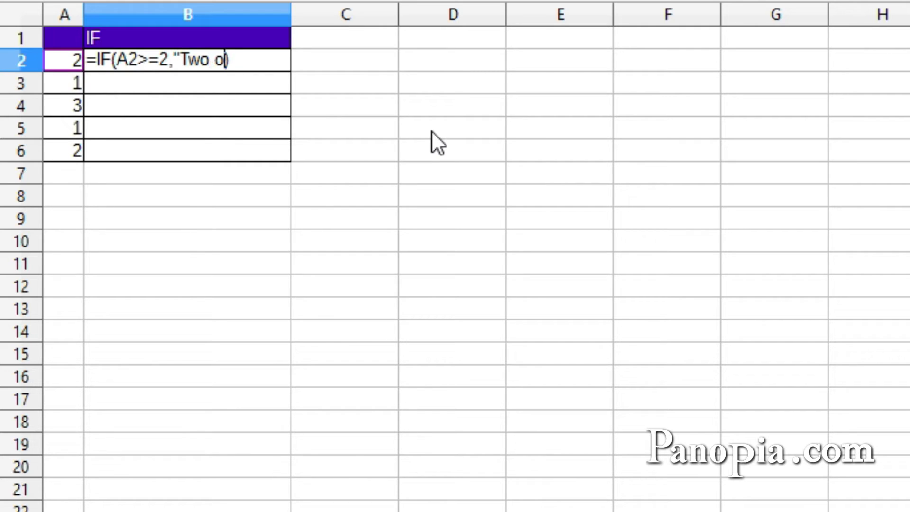
{"action": "type", "text": "e\","}
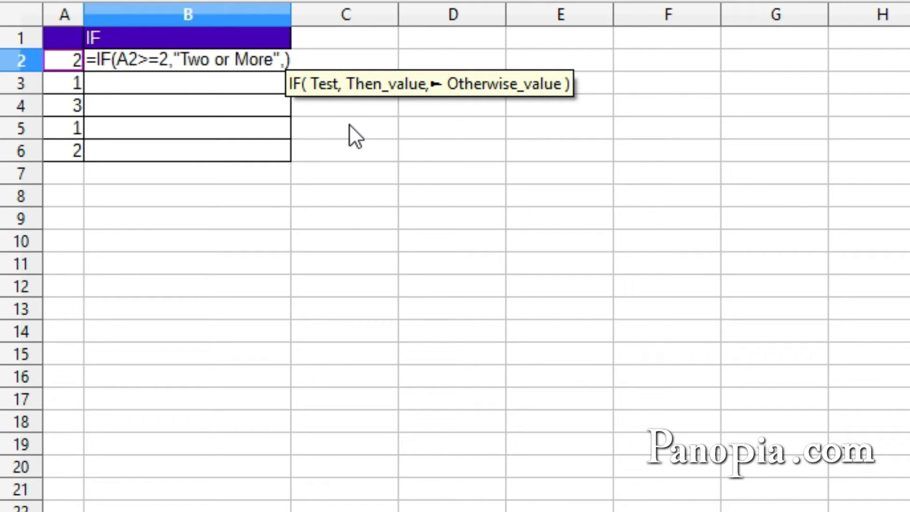
Step: Complete the IF formula in B2 with "Less than Two" as the Otherwise_value and fill it down the IF column through row 6
{"action": "type", "text": "\"L"}
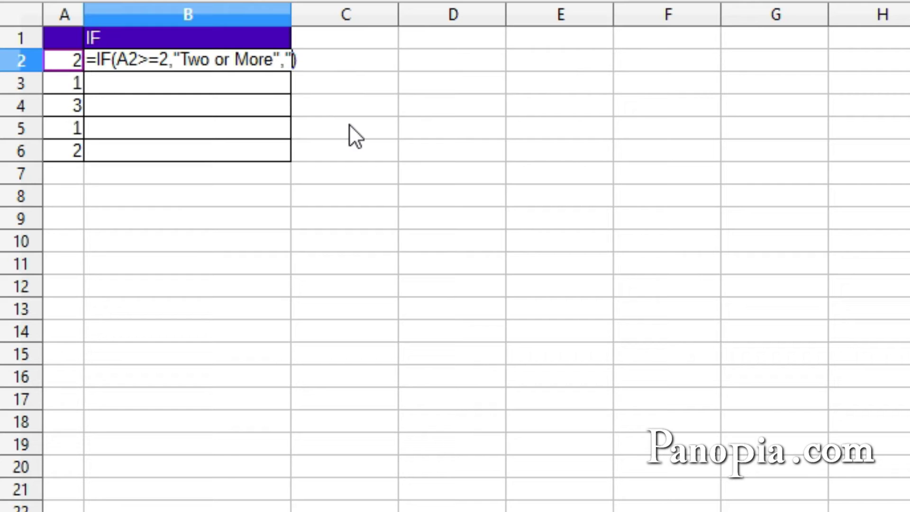
{"action": "type", "text": "ess th"}
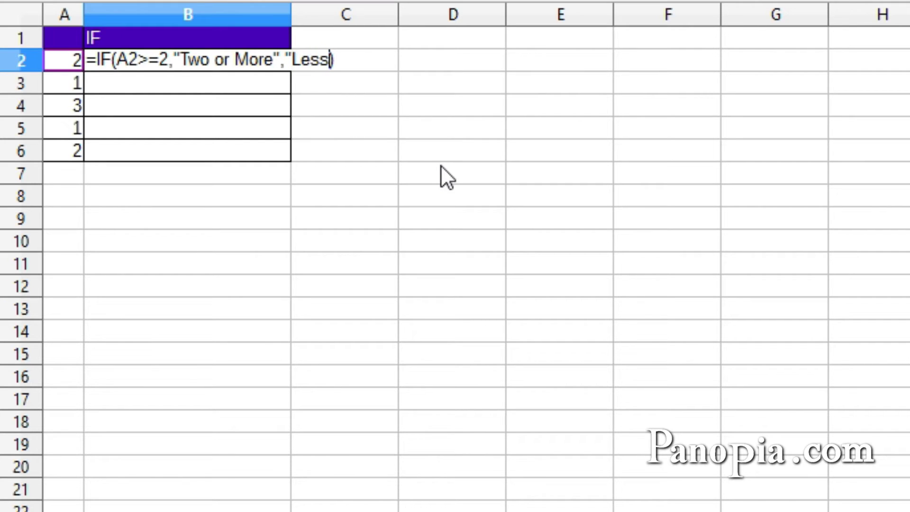
{"action": "type", "text": "an "}
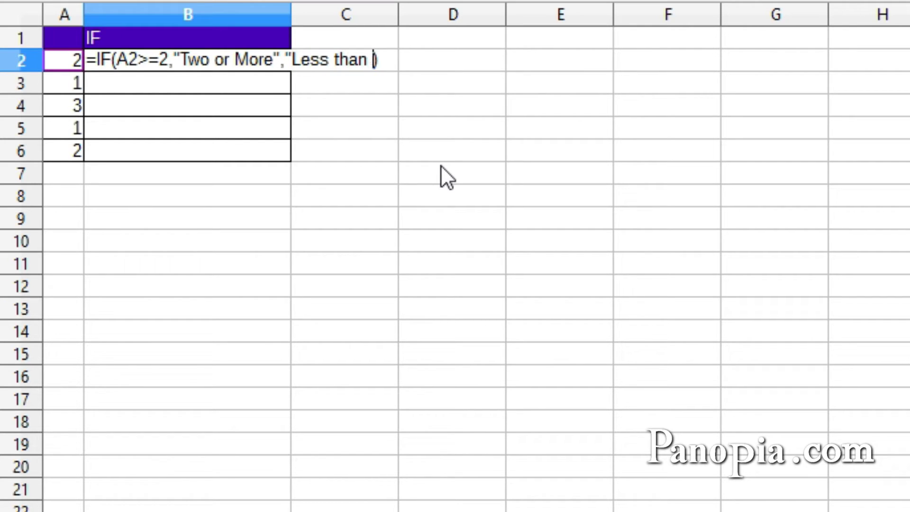
{"action": "type", "text": "Two\""}
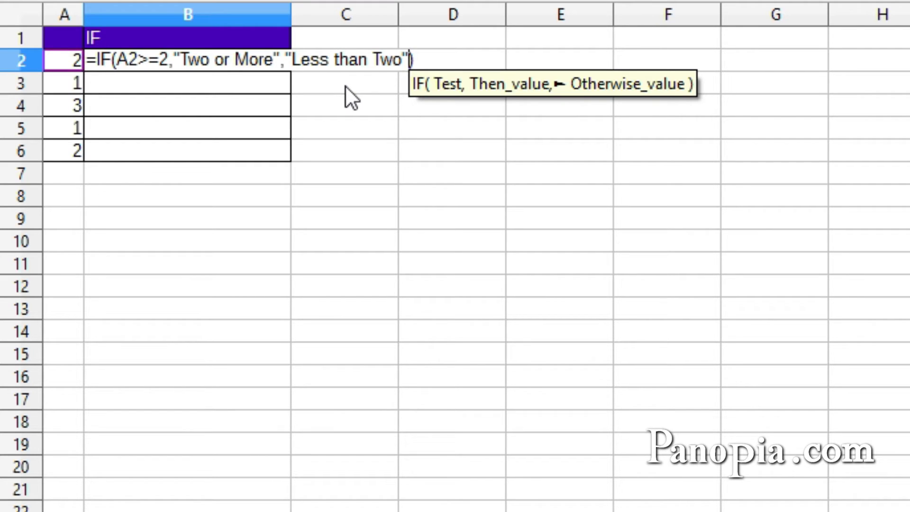
{"action": "key", "text": "Return"}
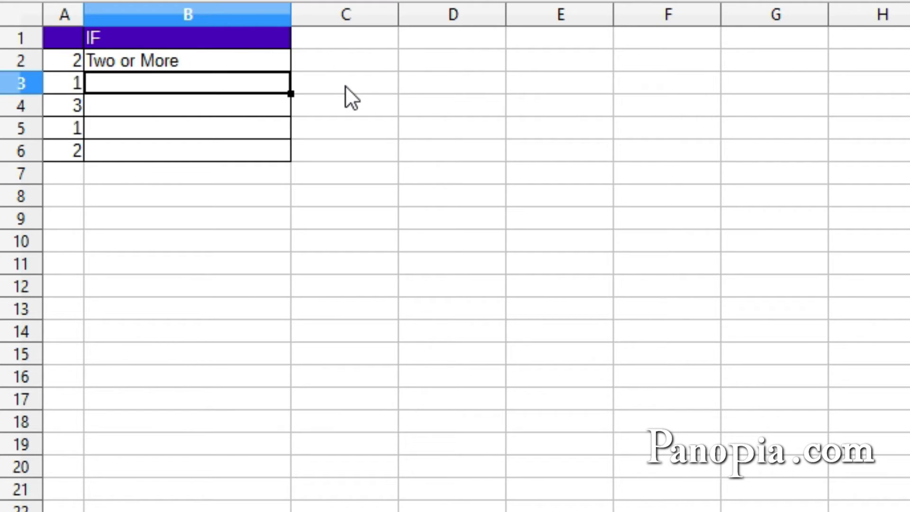
{"action": "left_click", "coordinate": [260, 64]}
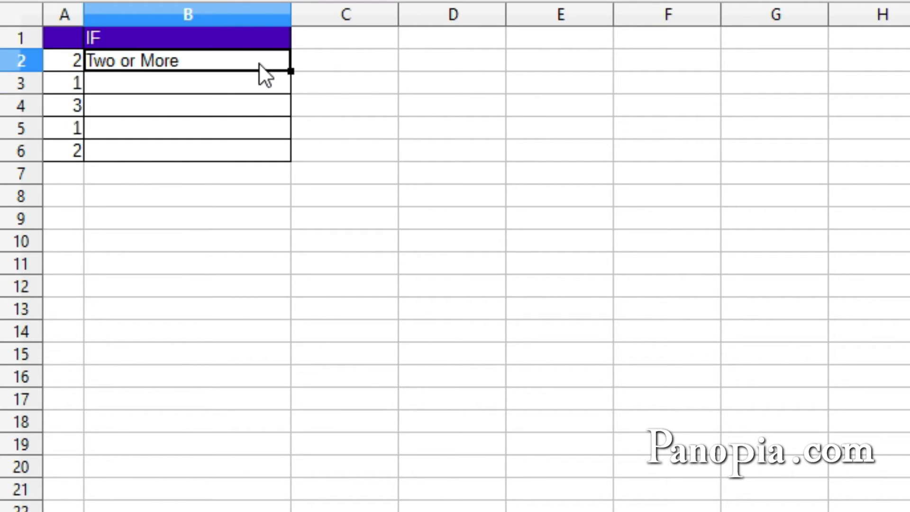
{"action": "double_click", "coordinate": [291, 71]}
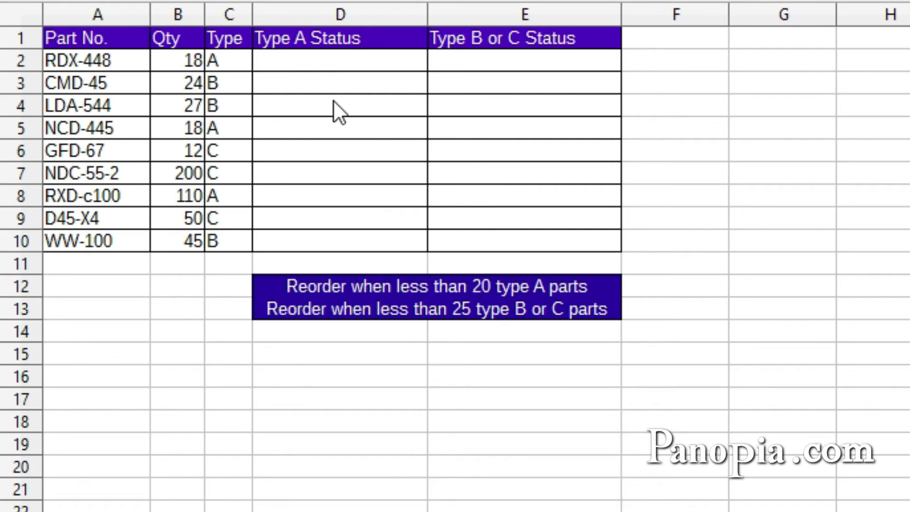
Step: Start an IF formula in D2 of the parts table with a nested AND whose first condition is C2="A"
{"action": "left_click", "coordinate": [312, 63]}
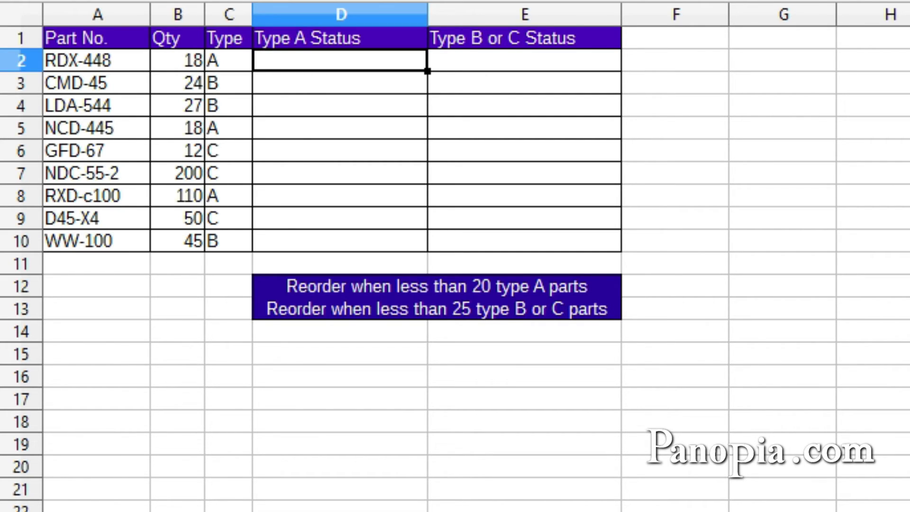
{"action": "type", "text": "=if"}
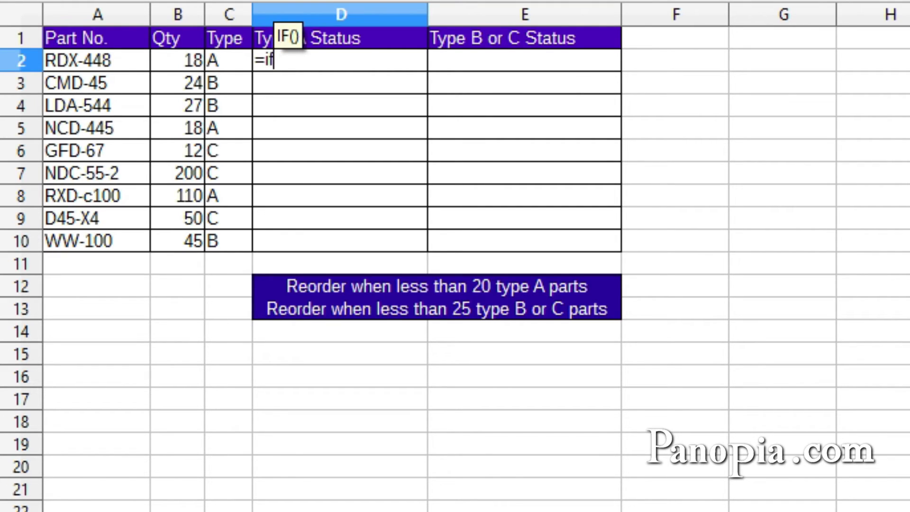
{"action": "key", "text": "Return"}
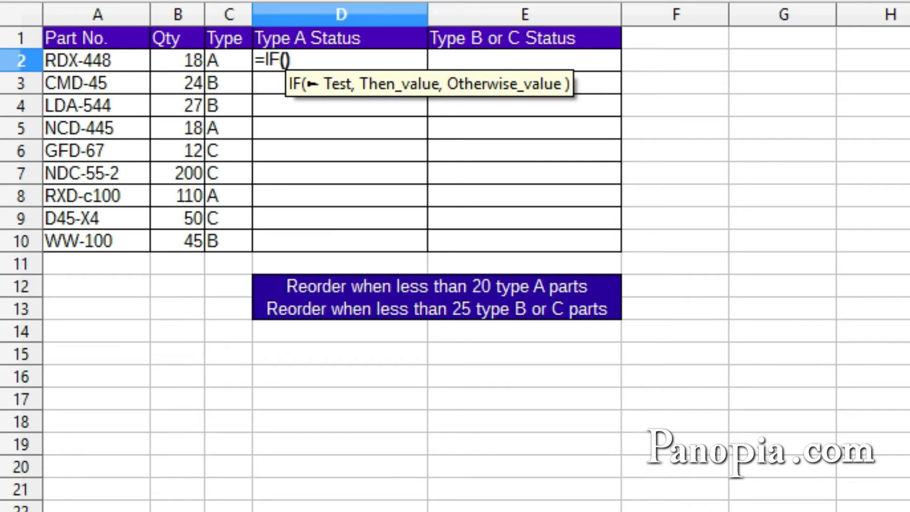
{"action": "type", "text": "and"}
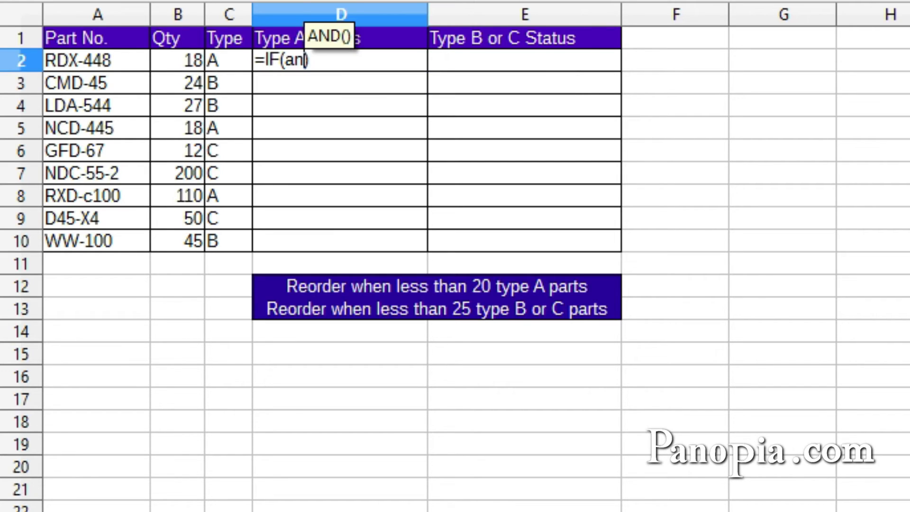
{"action": "key", "text": "Return"}
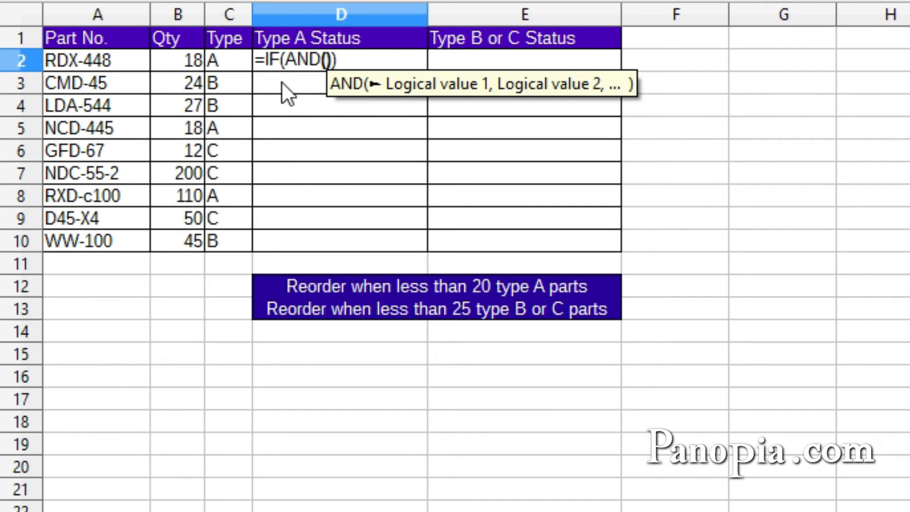
{"action": "left_click", "coordinate": [219, 65]}
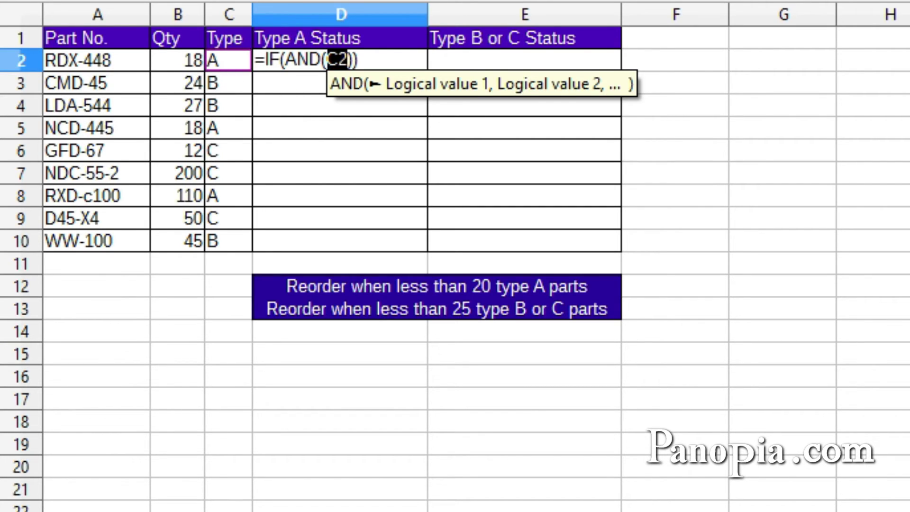
{"action": "type", "text": "="}
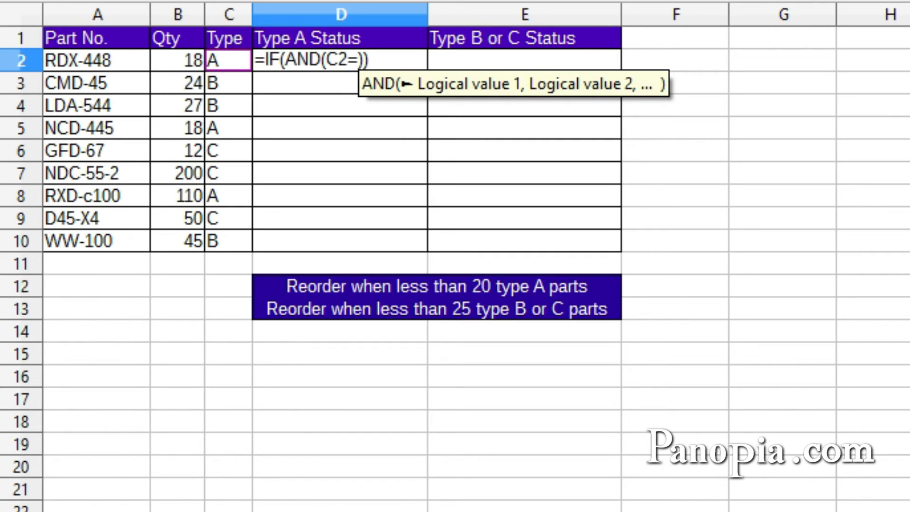
{"action": "type", "text": "\""}
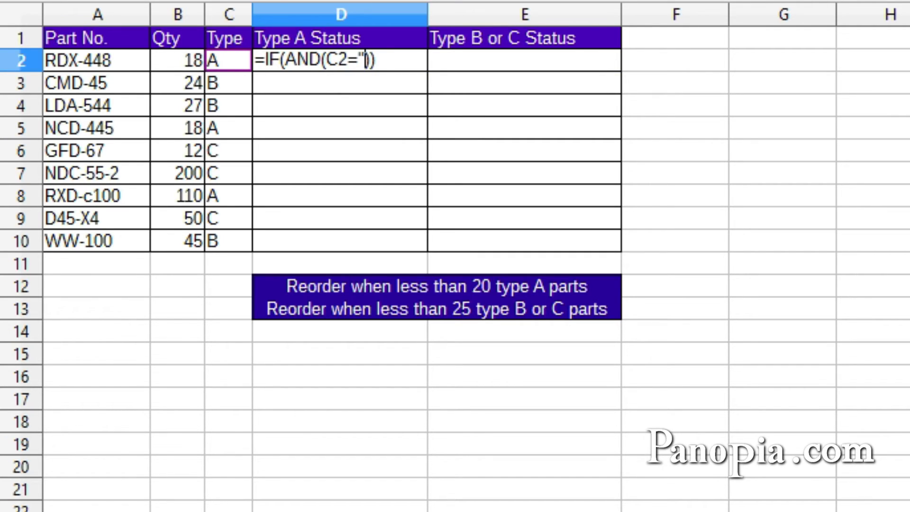
{"action": "type", "text": "A\""}
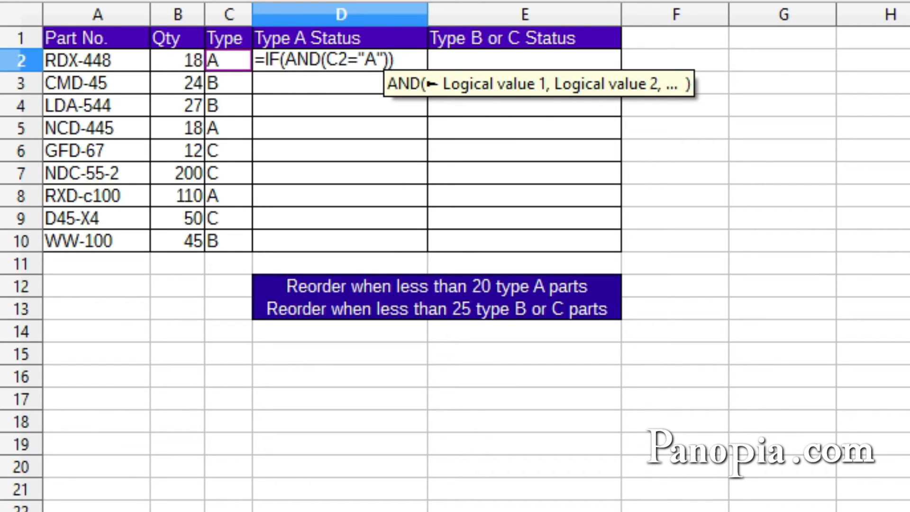
Step: Add B2<20 as the second condition of the AND function in D2 and close the AND parenthesis
{"action": "type", "text": ","}
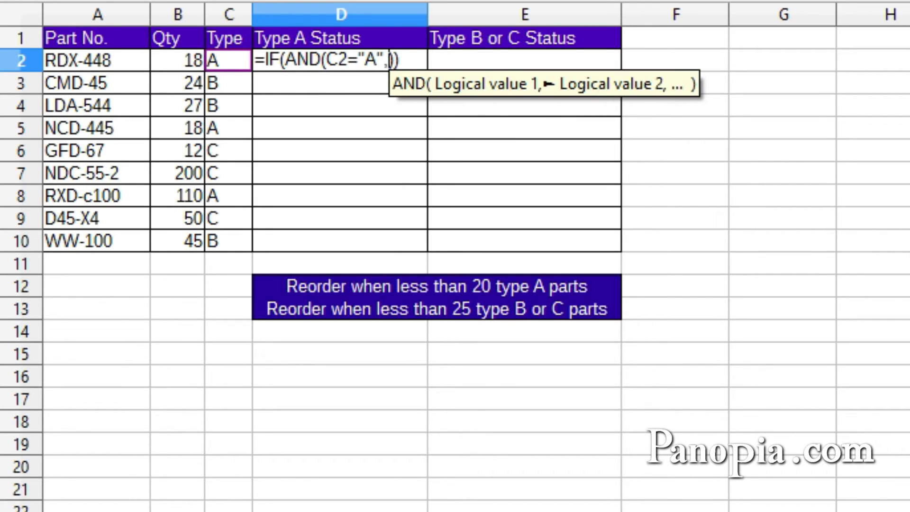
{"action": "left_click", "coordinate": [188, 63]}
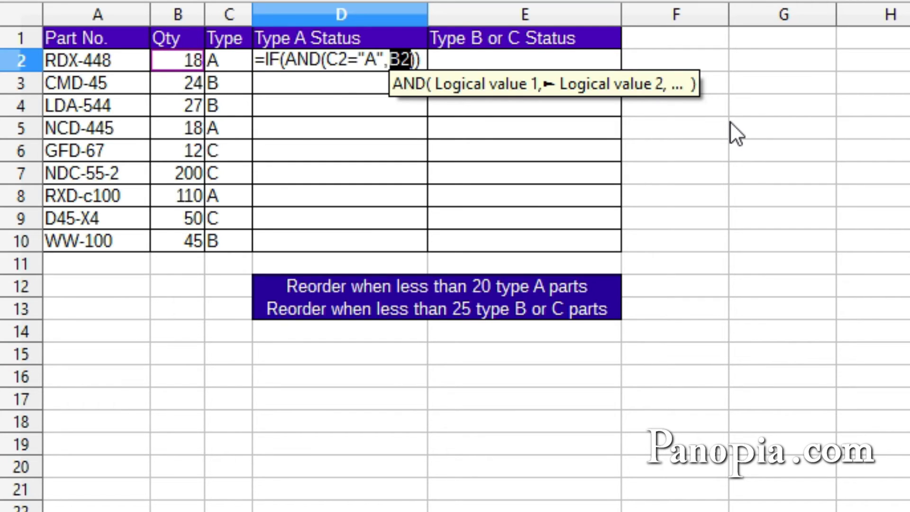
{"action": "type", "text": "<"}
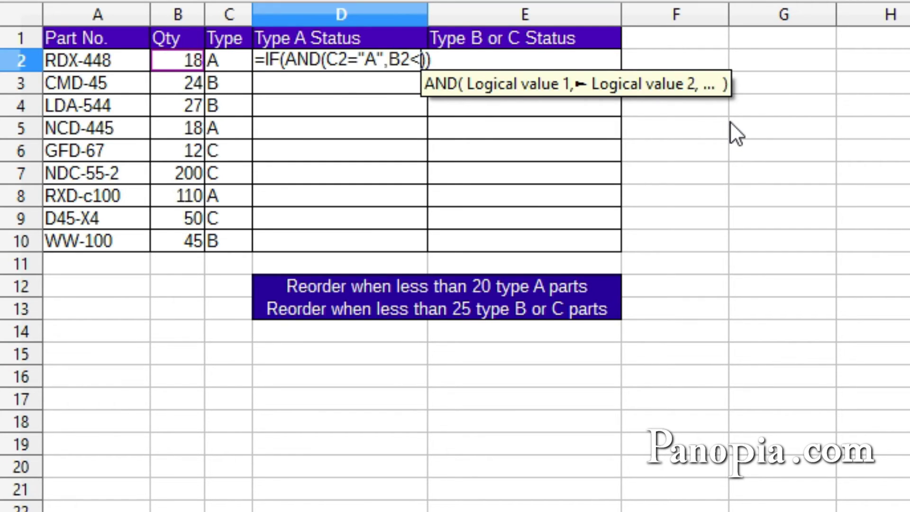
{"action": "type", "text": "20"}
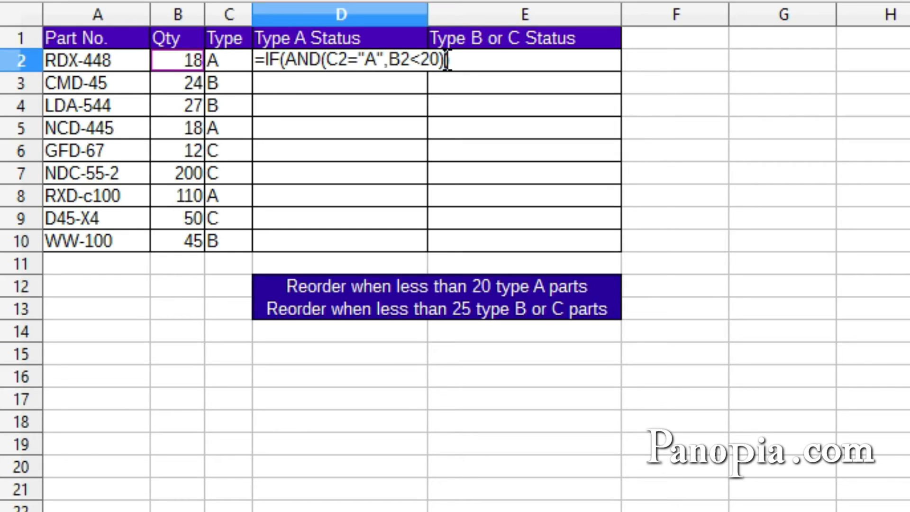
{"action": "type", "text": ")"}
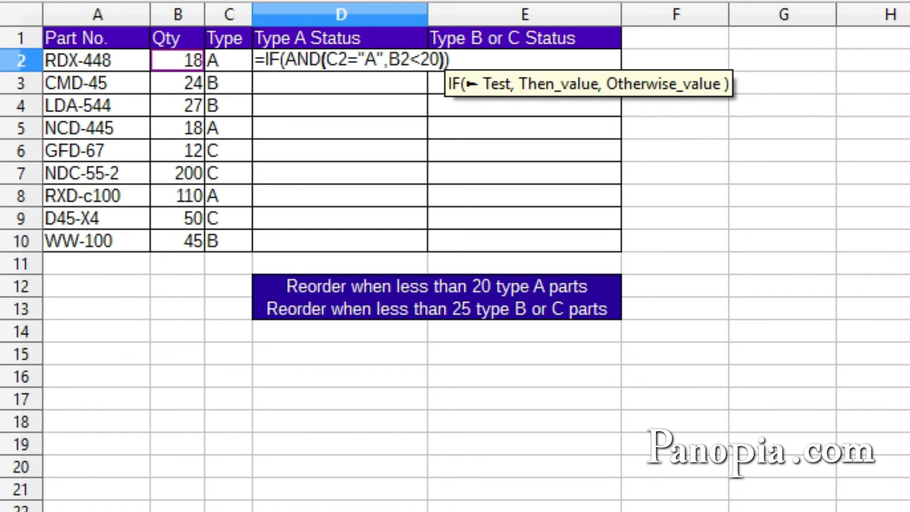
Step: Add the text "Reorder" as the Then_value of the IF formula in D2
{"action": "type", "text": ","}
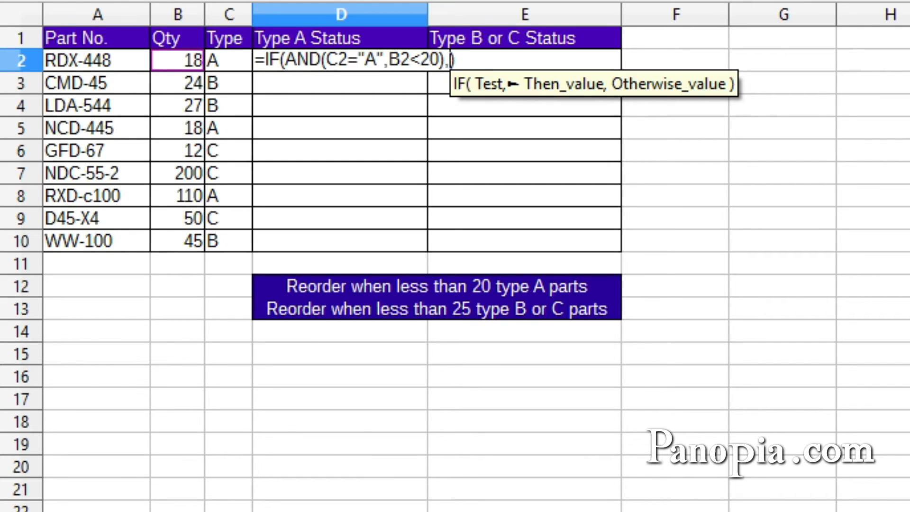
{"action": "type", "text": "\""}
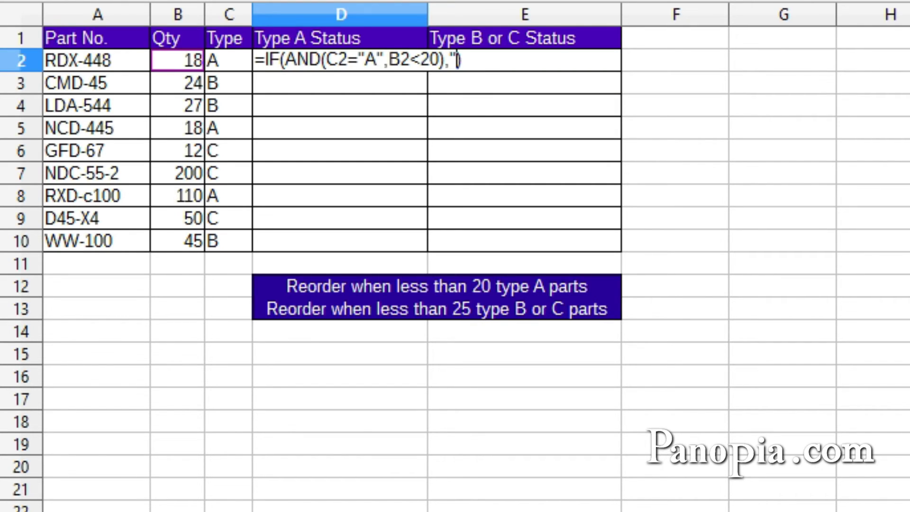
{"action": "type", "text": "Reorder"}
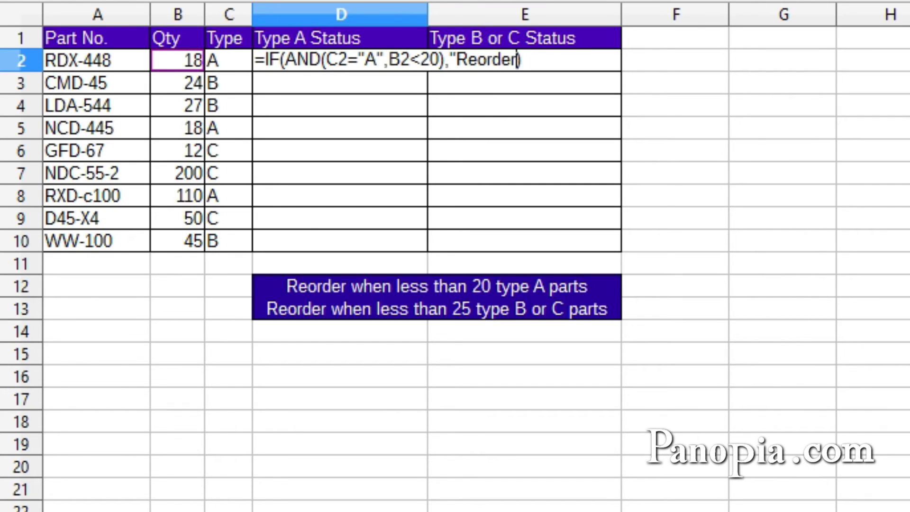
{"action": "type", "text": "\""}
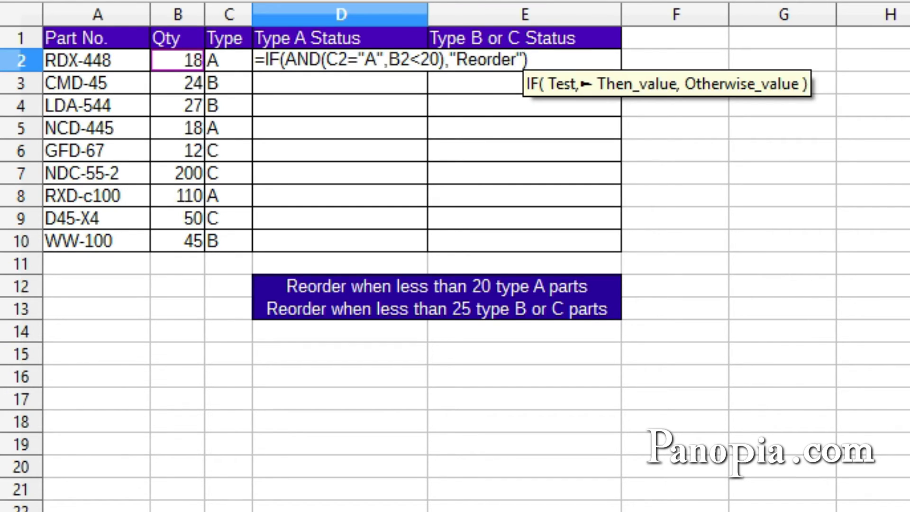
Step: Complete the D2 formula with "OK" as the Otherwise_value and fill it down the Type A Status column through row 10
{"action": "type", "text": ","}
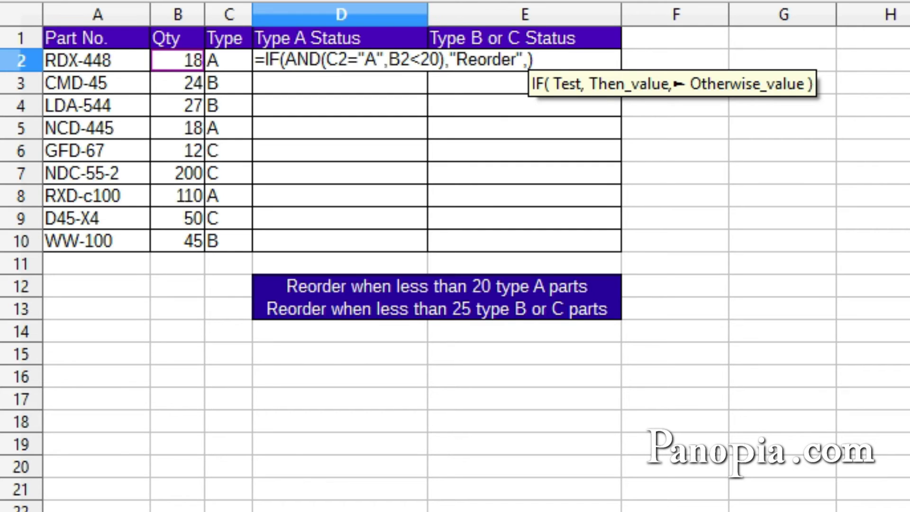
{"action": "type", "text": "\""}
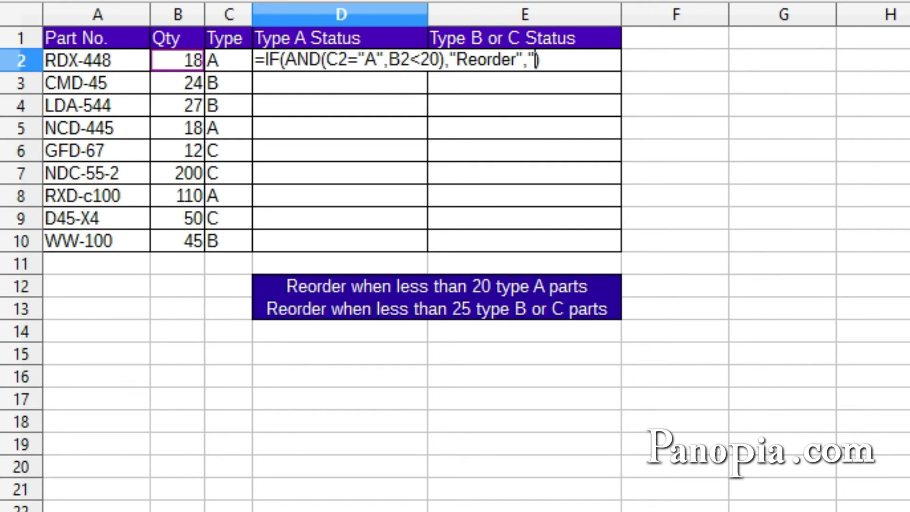
{"action": "type", "text": "OK\""}
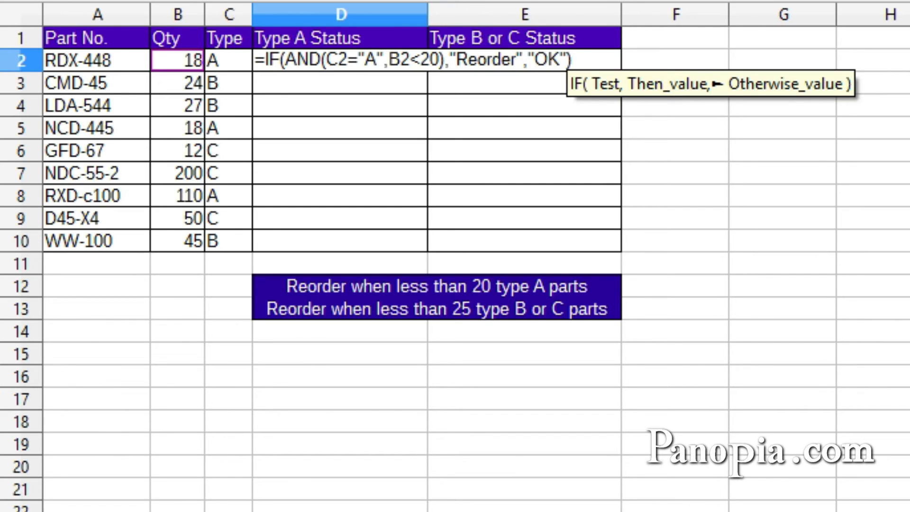
{"action": "key", "text": "Return"}
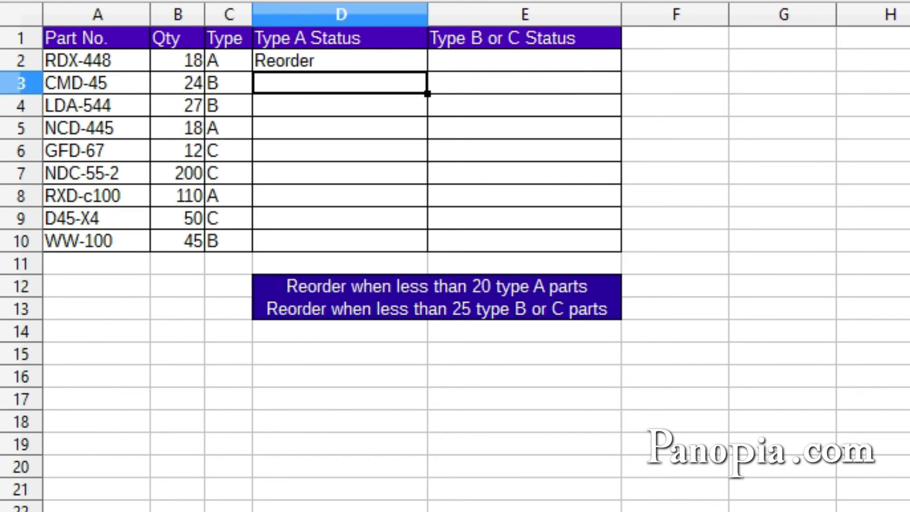
{"action": "left_click", "coordinate": [338, 61]}
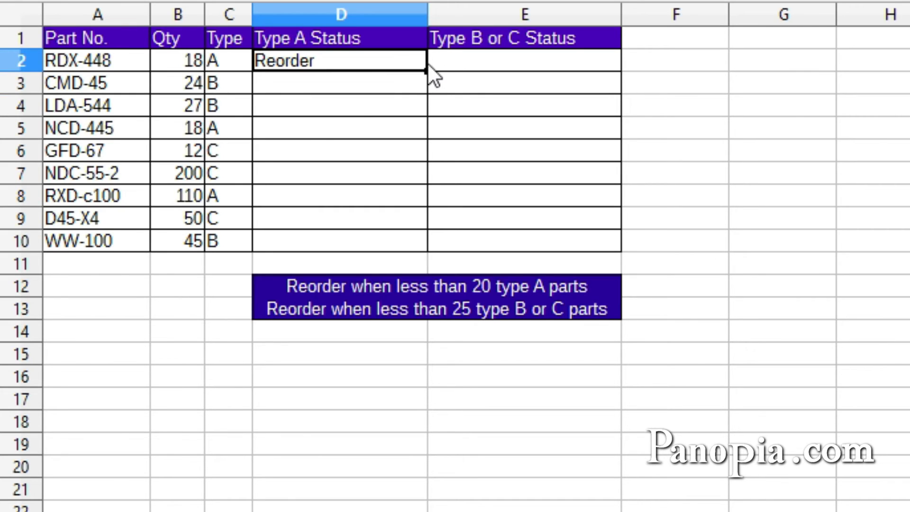
{"action": "double_click", "coordinate": [426, 69]}
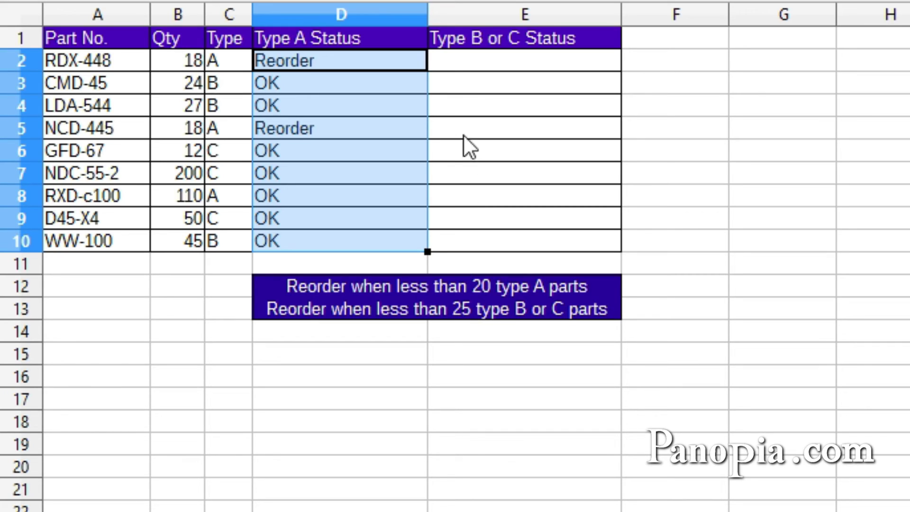
Step: Start an IF formula in E2 of the parts table with an AND function nested inside it and an OR function inside the AND
{"action": "left_click", "coordinate": [479, 63]}
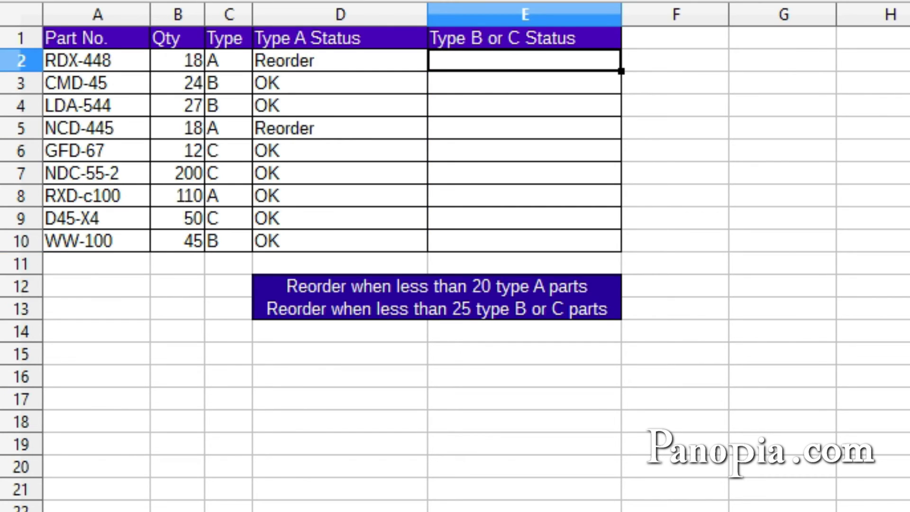
{"action": "type", "text": "=if"}
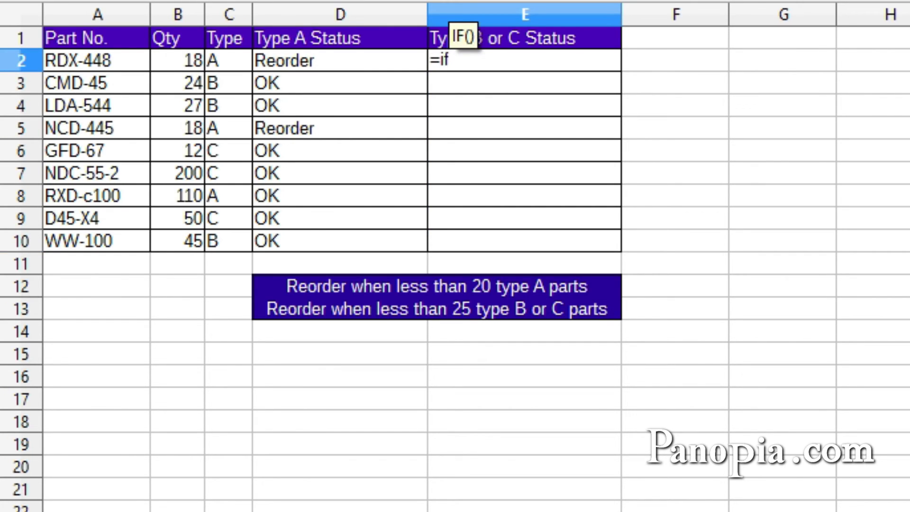
{"action": "key", "text": "Return"}
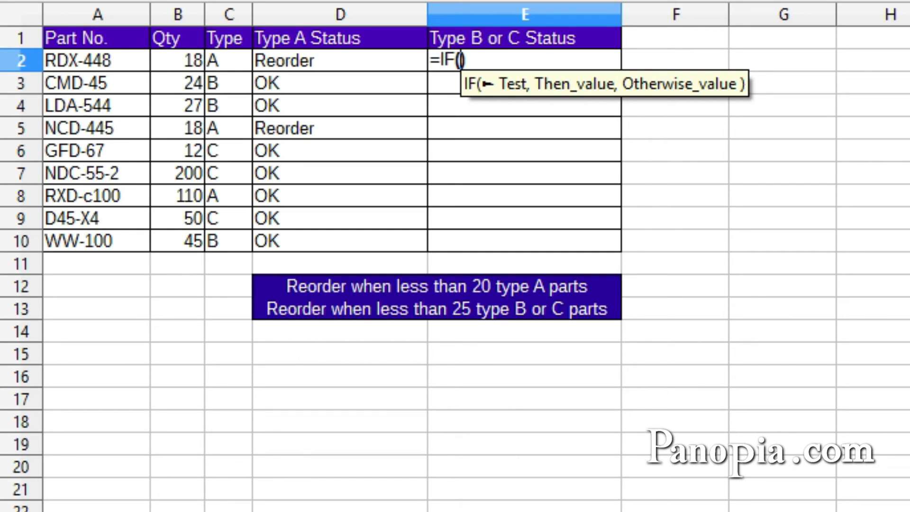
{"action": "type", "text": "and"}
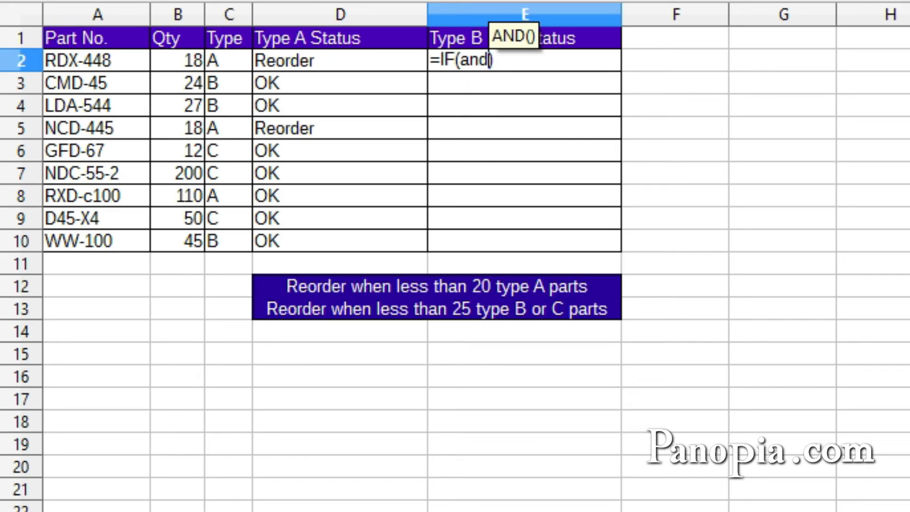
{"action": "key", "text": "Return"}
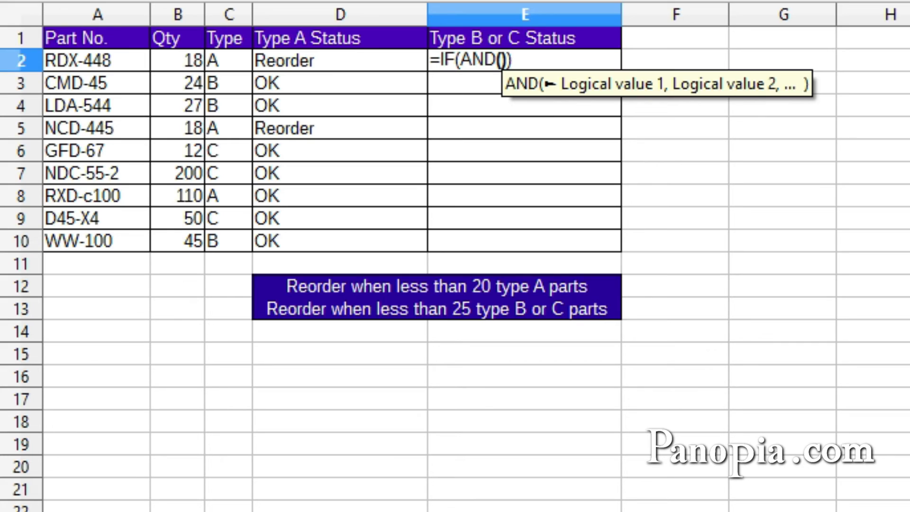
{"action": "type", "text": "or"}
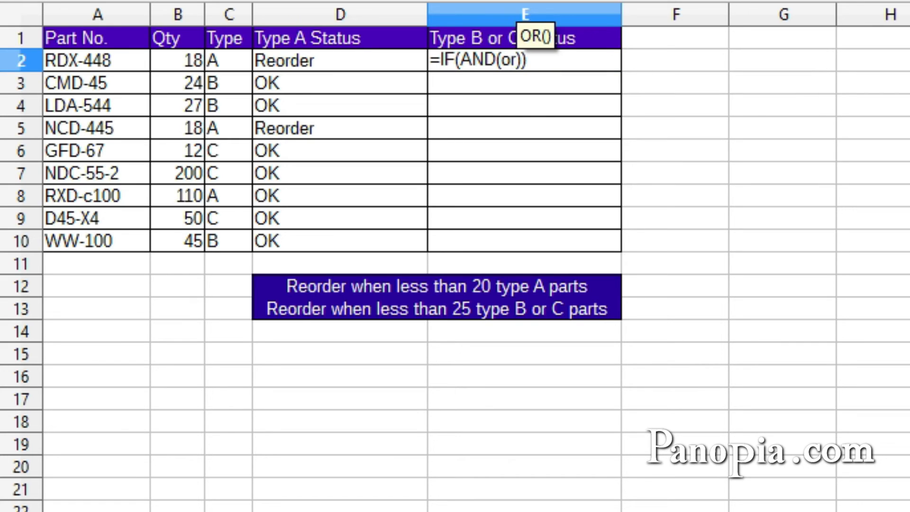
{"action": "key", "text": "Return"}
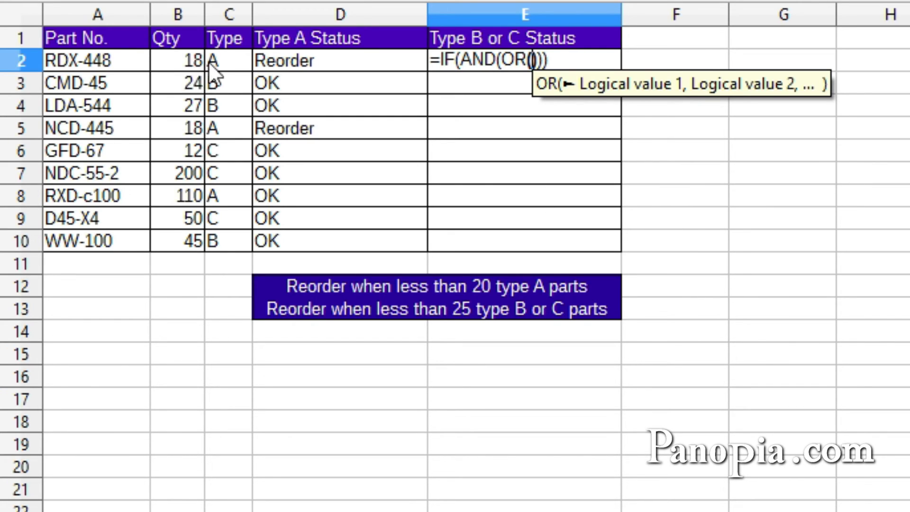
Step: Enter C2="B" and C2="C" as the two OR conditions in the E2 formula and close the OR parenthesis
{"action": "left_click", "coordinate": [227, 57]}
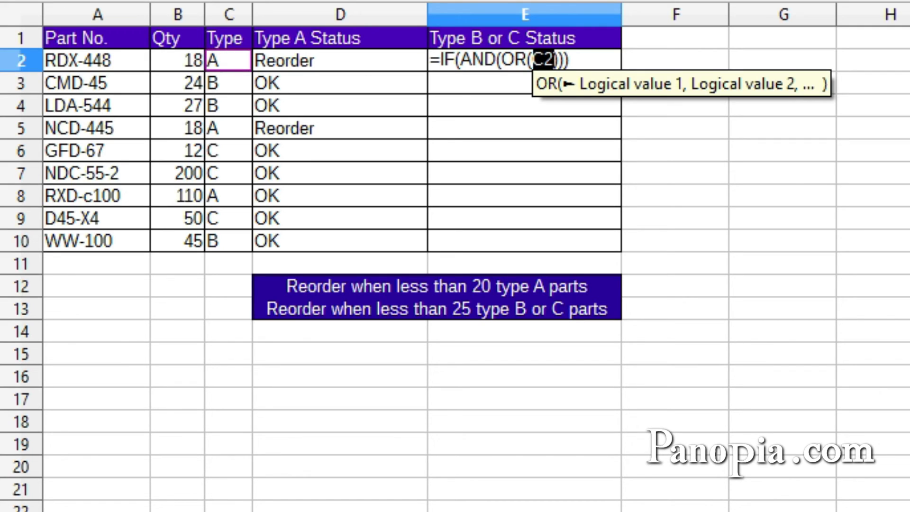
{"action": "type", "text": "=\""}
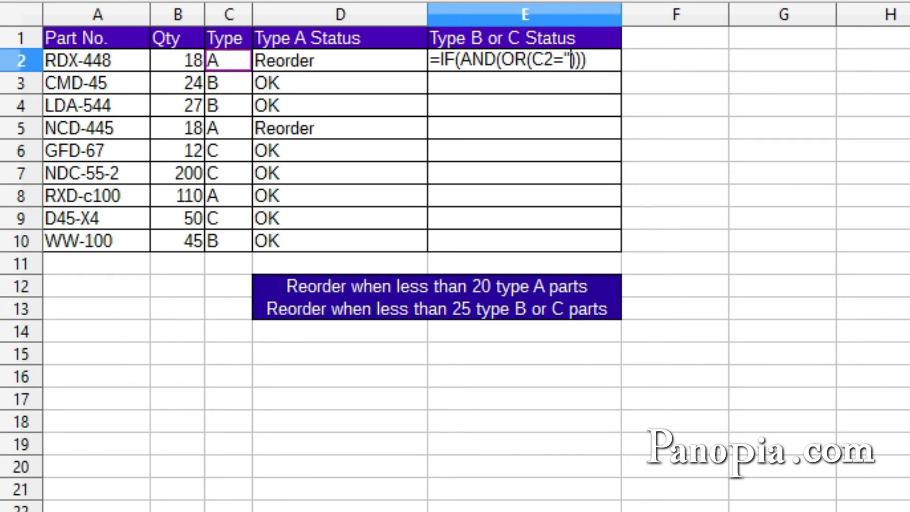
{"action": "type", "text": "B"}
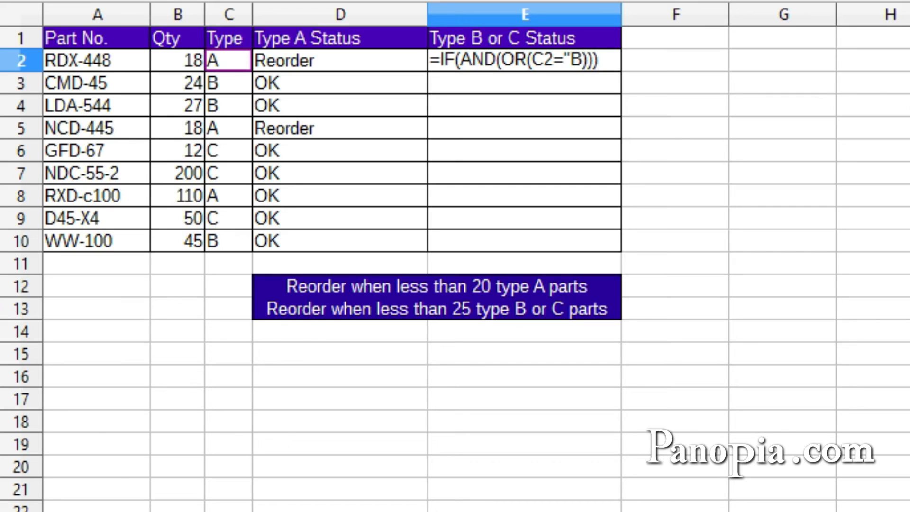
{"action": "type", "text": "\""}
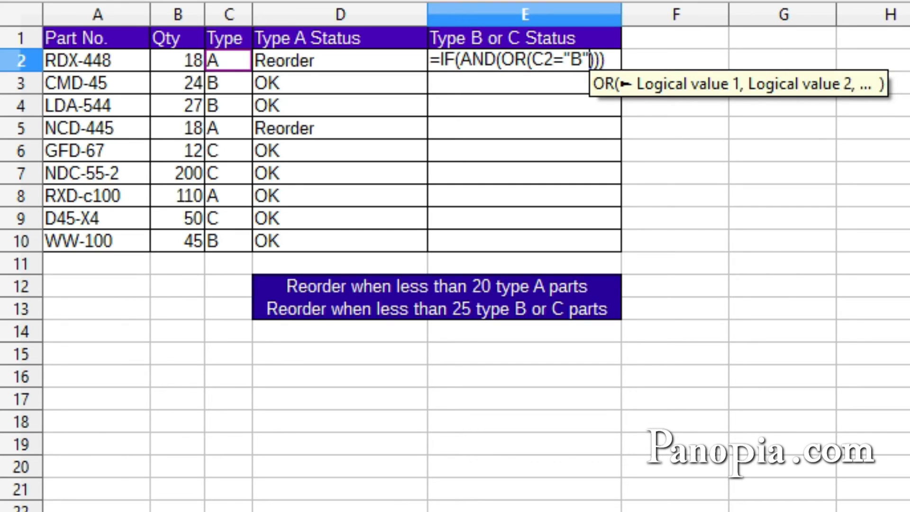
{"action": "type", "text": ","}
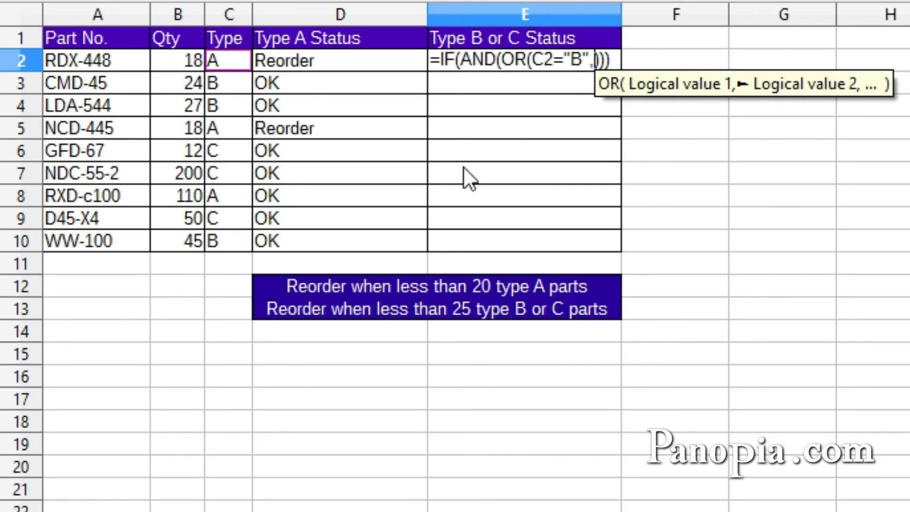
{"action": "left_click", "coordinate": [236, 54]}
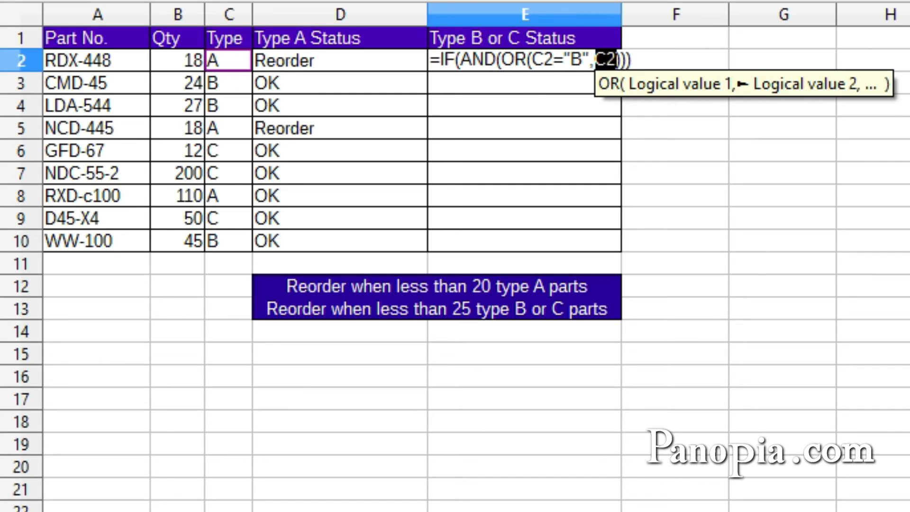
{"action": "type", "text": "=\""}
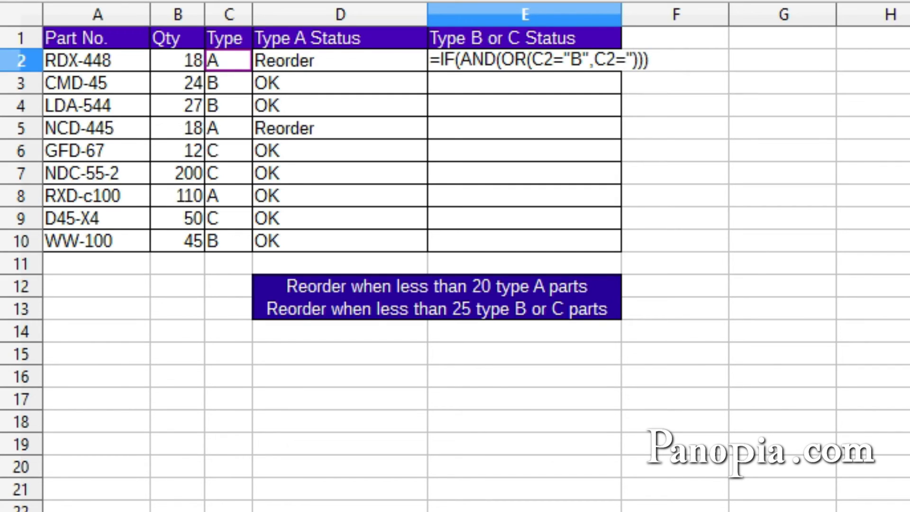
{"action": "type", "text": "C\""}
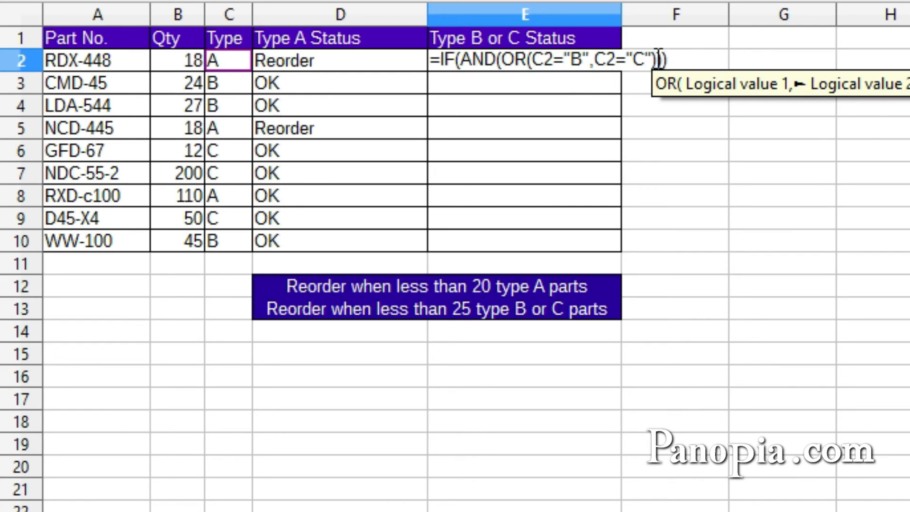
{"action": "type", "text": ")"}
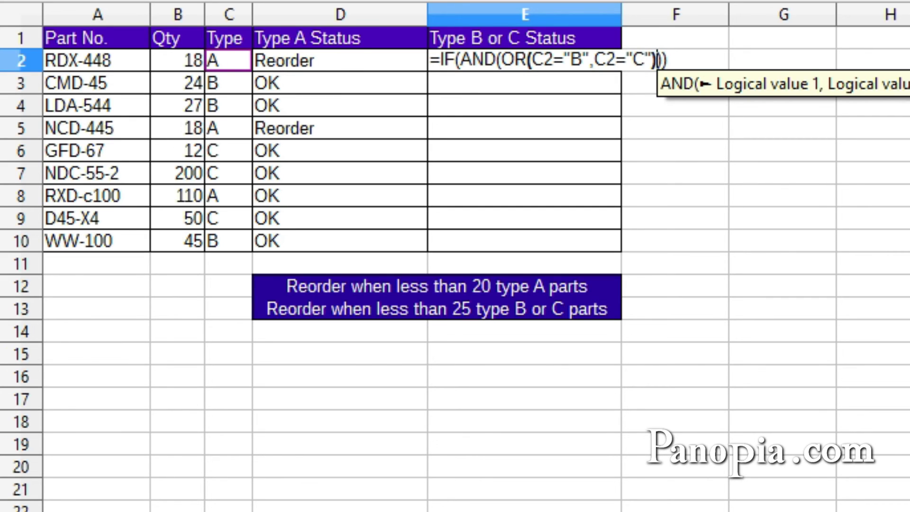
Step: Add B2<25 as the second condition of the AND function in E2 and close the AND parenthesis
{"action": "type", "text": ","}
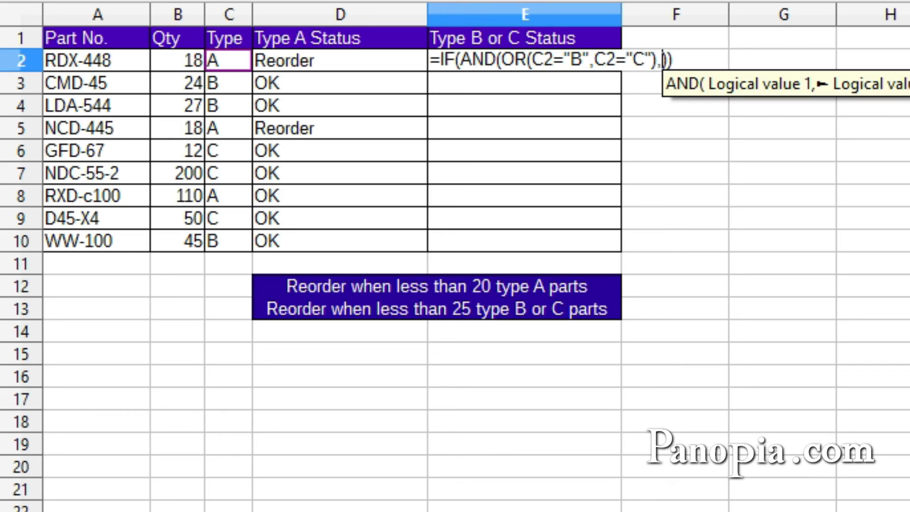
{"action": "left_click", "coordinate": [190, 58]}
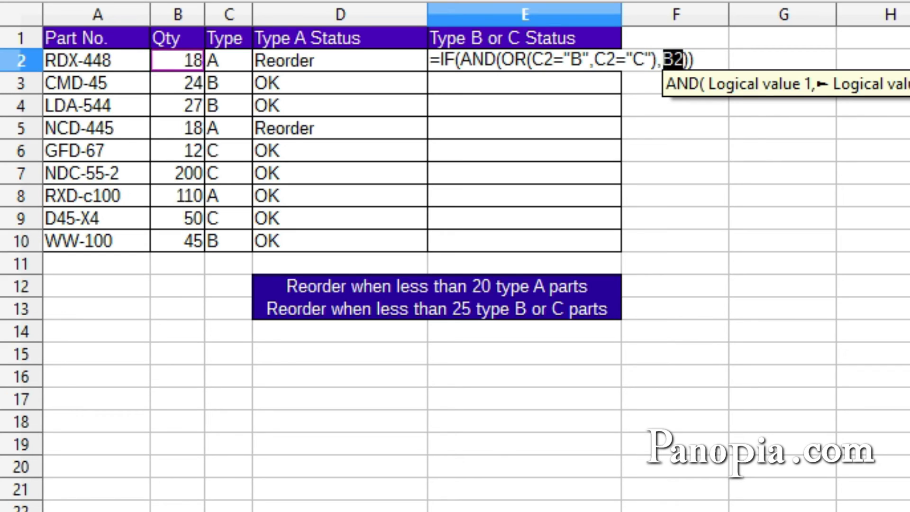
{"action": "type", "text": "<2"}
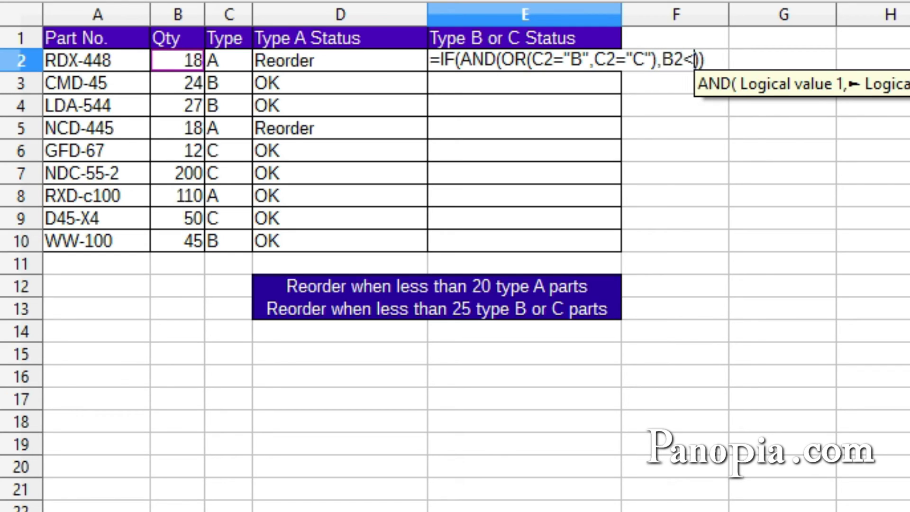
{"action": "type", "text": "5"}
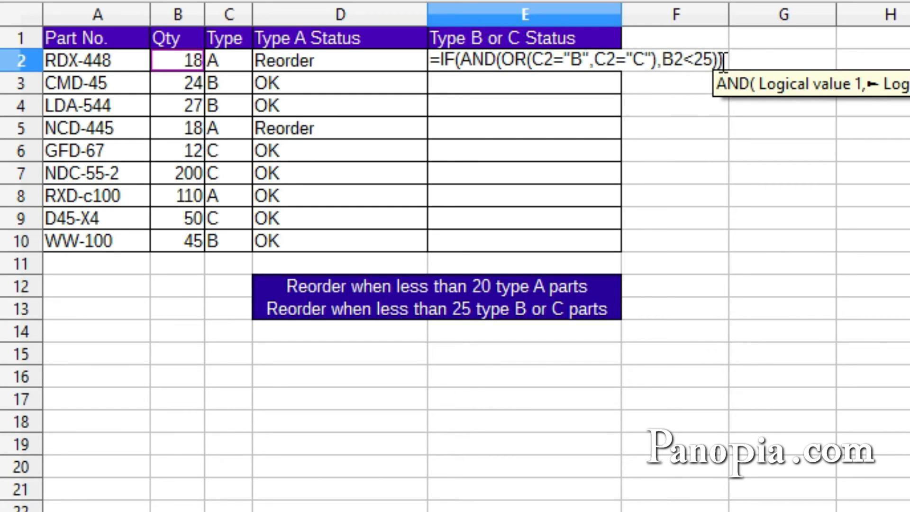
{"action": "type", "text": ")"}
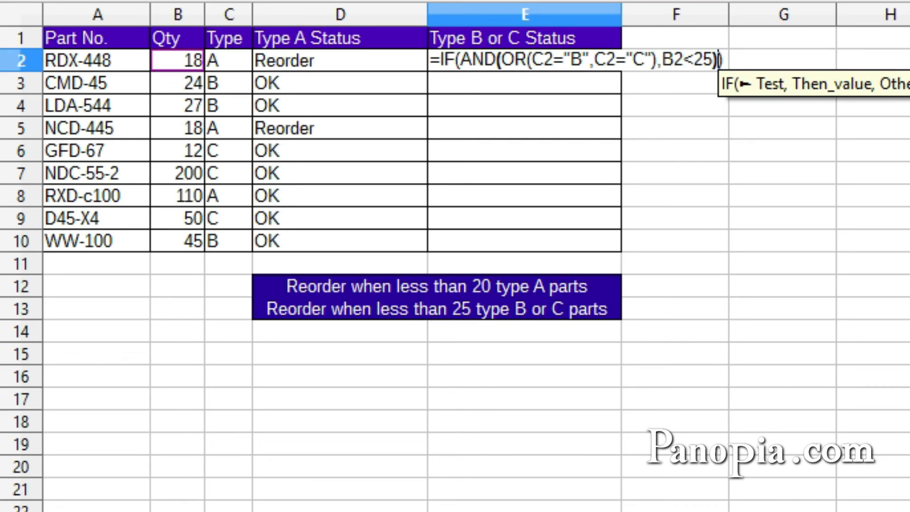
Step: Add the text "Reorder" as the Then_value of the IF formula in E2
{"action": "type", "text": ","}
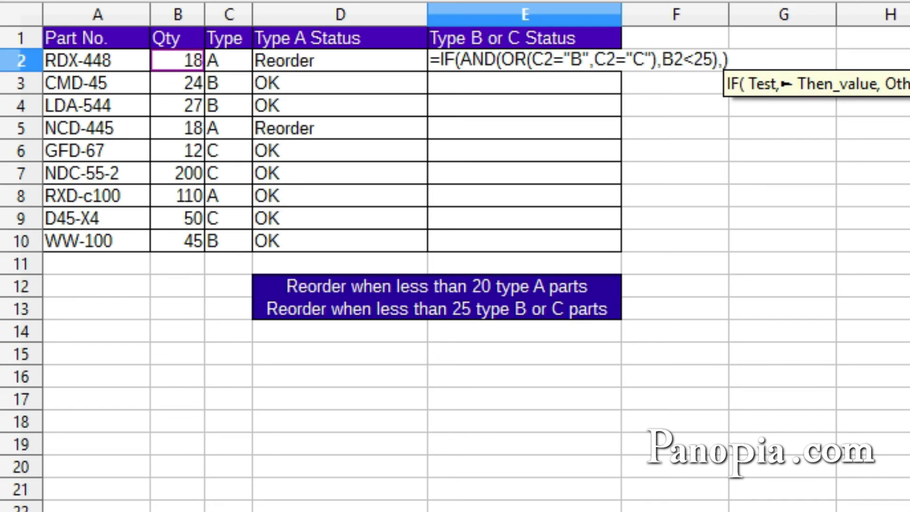
{"action": "type", "text": "\"Re"}
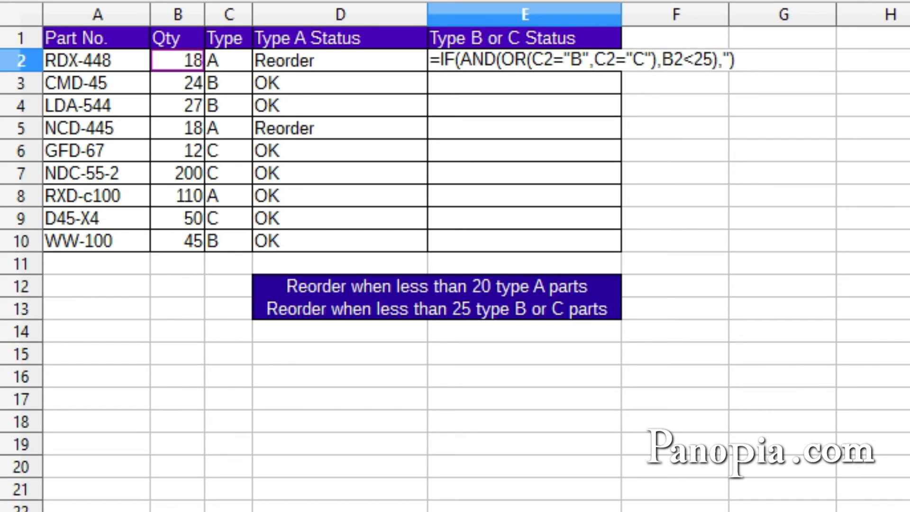
{"action": "type", "text": "order"}
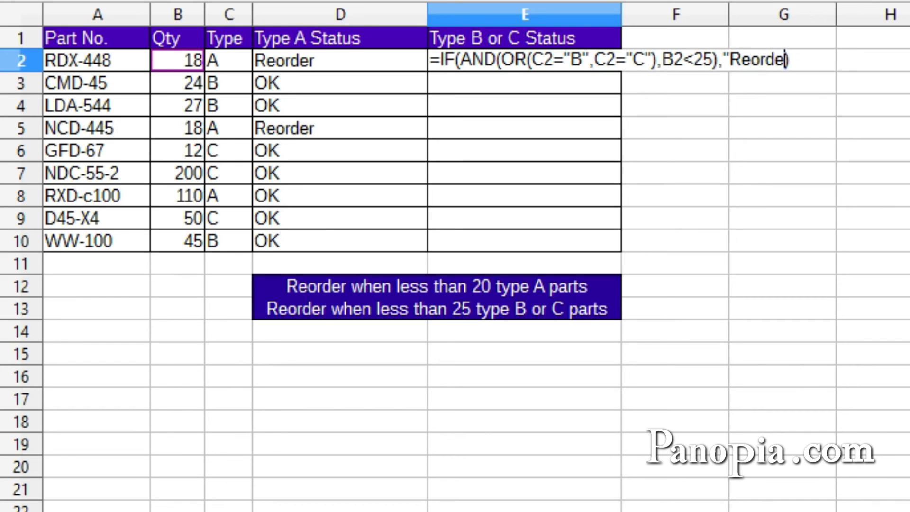
{"action": "type", "text": "\","}
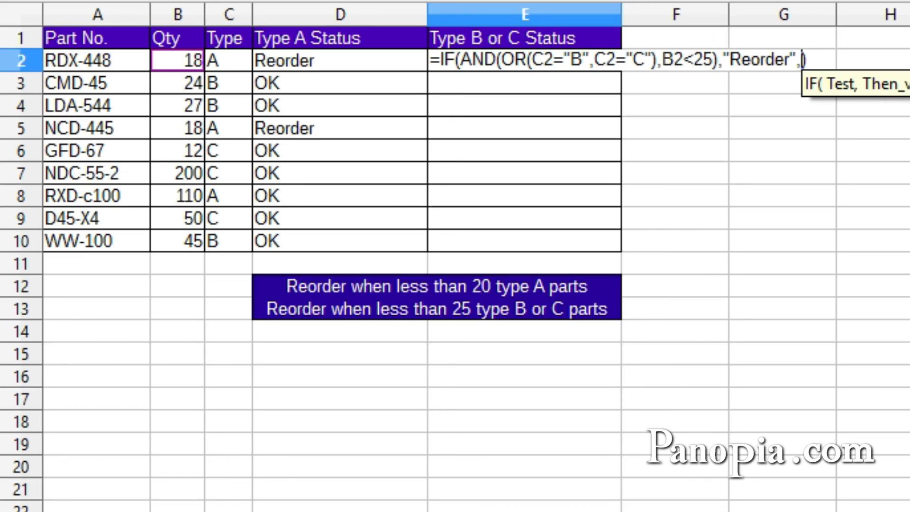
Step: Complete the E2 formula with "OK" as the Otherwise_value and fill it down the Type B or C Status column
{"action": "type", "text": "\"O"}
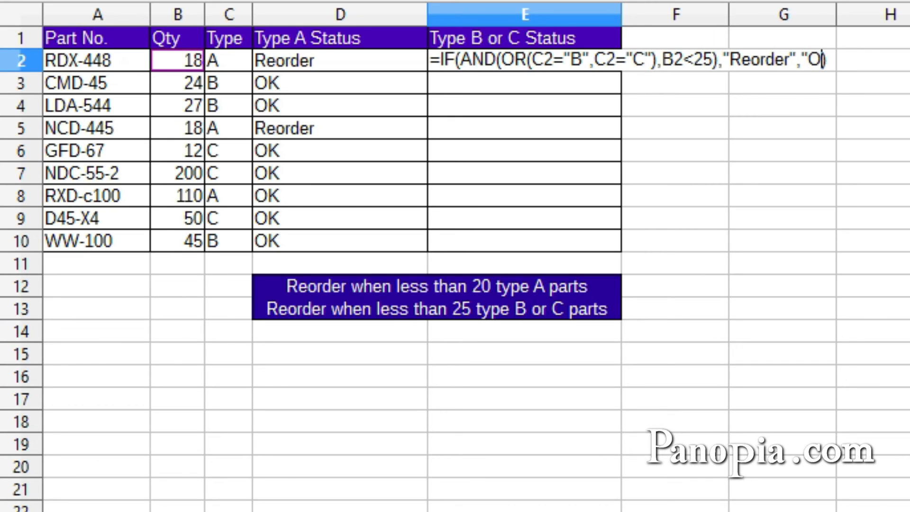
{"action": "type", "text": "K\""}
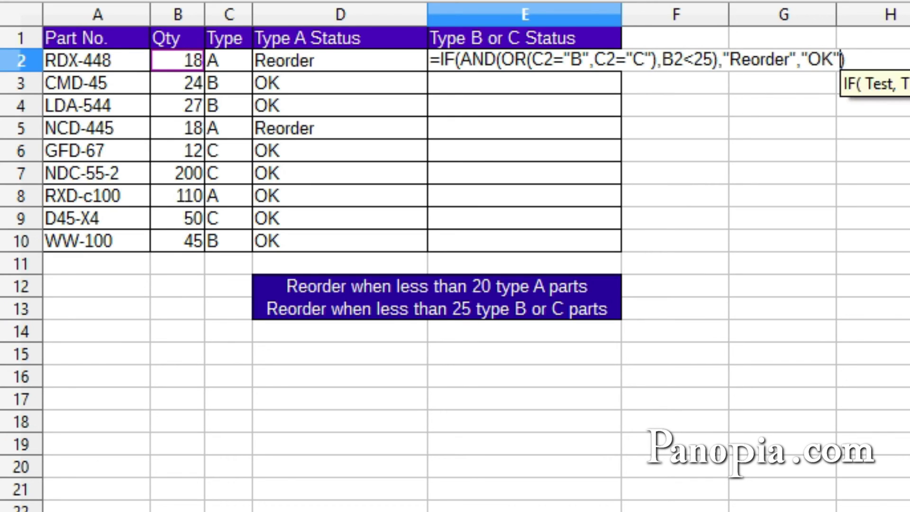
{"action": "key", "text": "Return"}
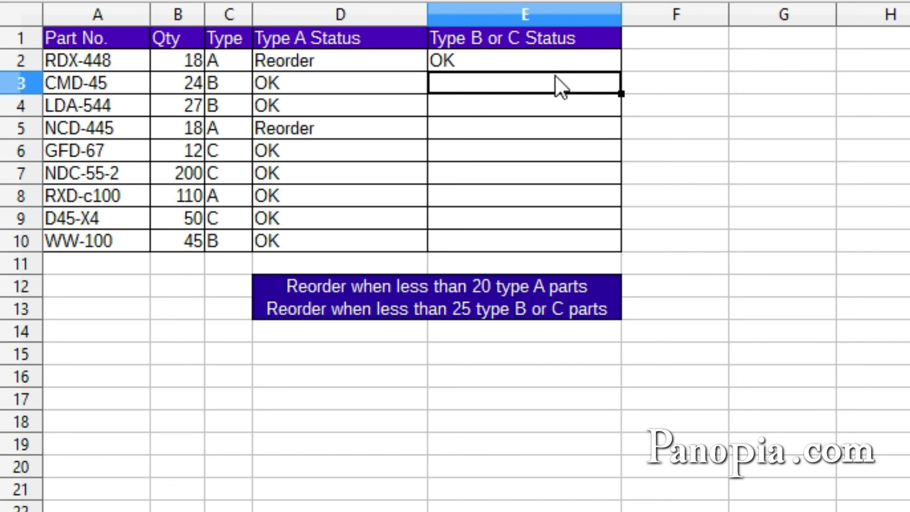
{"action": "left_click", "coordinate": [548, 60]}
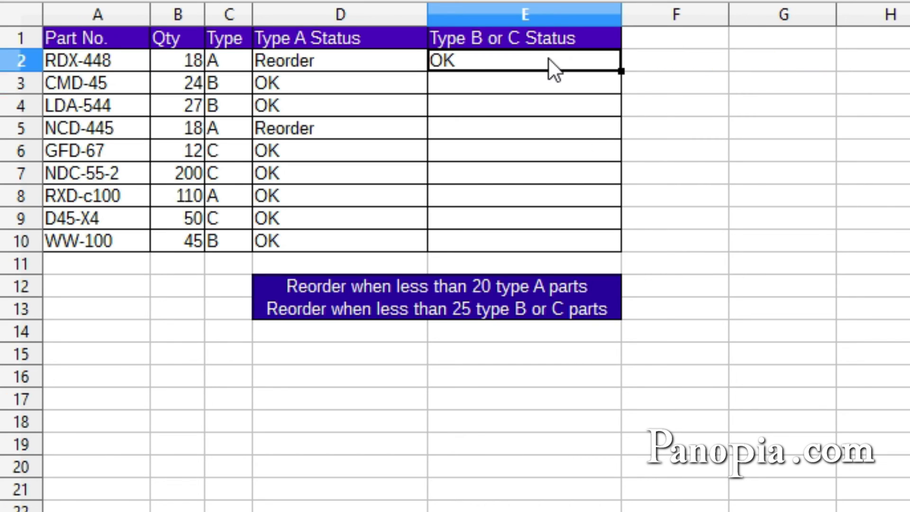
{"action": "double_click", "coordinate": [622, 71]}
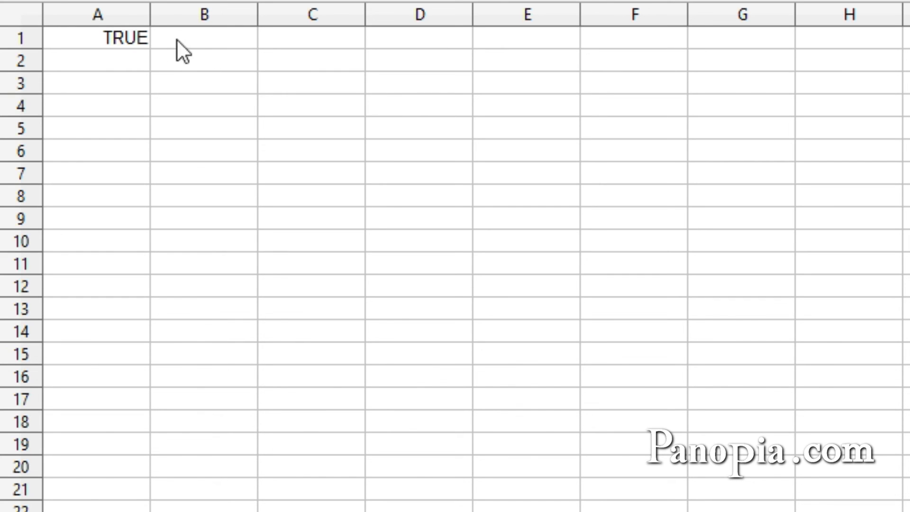
Step: Enter the formula =NOT(A1) in B1 of the sheet that has TRUE in A1
{"action": "left_click", "coordinate": [207, 39]}
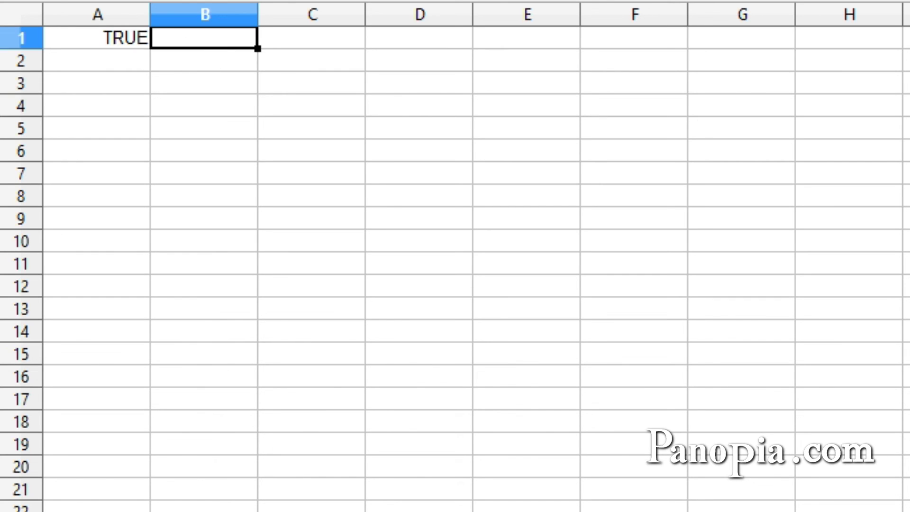
{"action": "type", "text": "=not"}
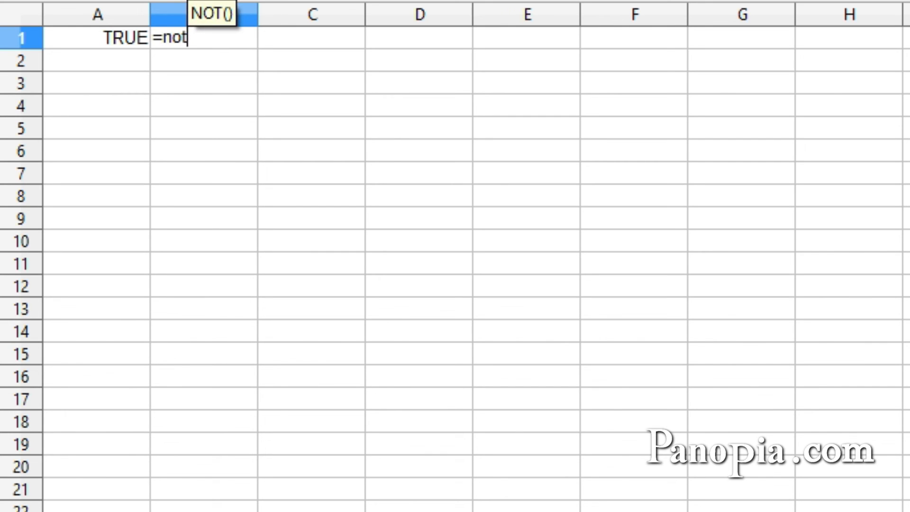
{"action": "key", "text": "Return"}
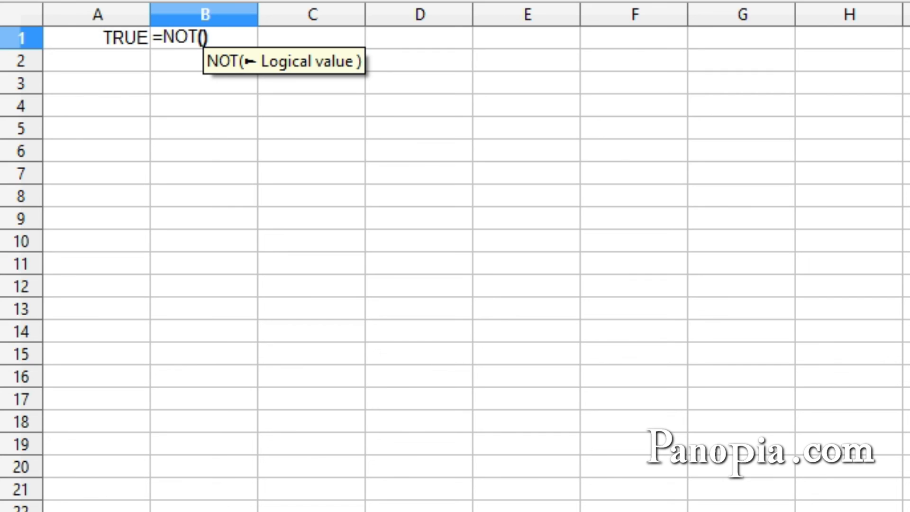
{"action": "left_click", "coordinate": [94, 40]}
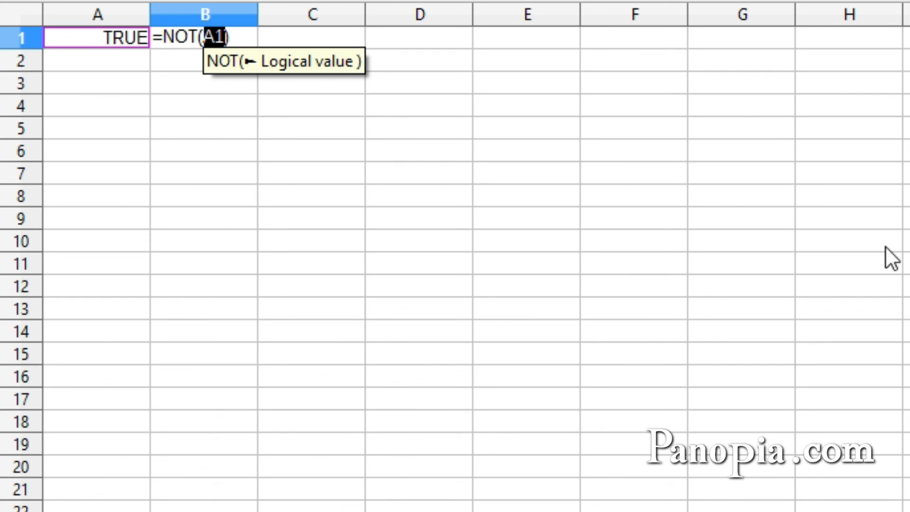
{"action": "key", "text": "Return"}
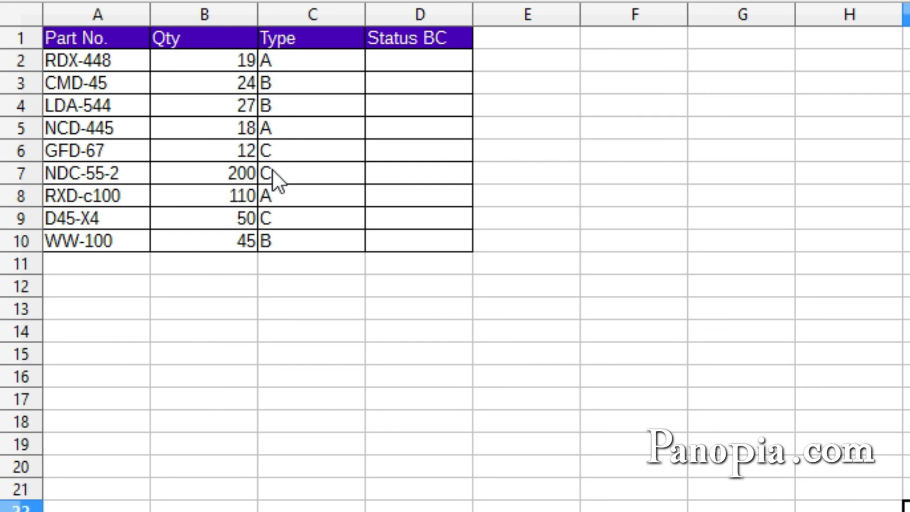
Step: Start a nested formula in D2 of the Status BC column with NOT inside AND inside IF
{"action": "left_click", "coordinate": [418, 59]}
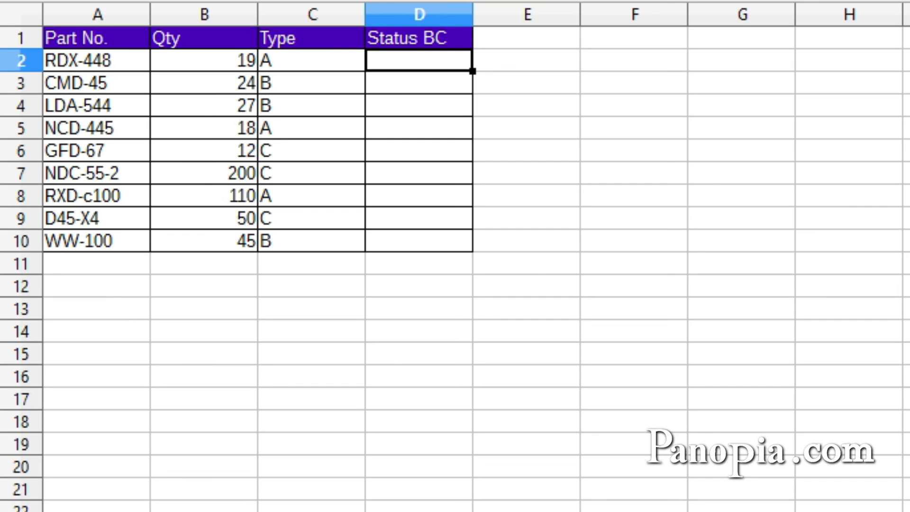
{"action": "type", "text": "=if"}
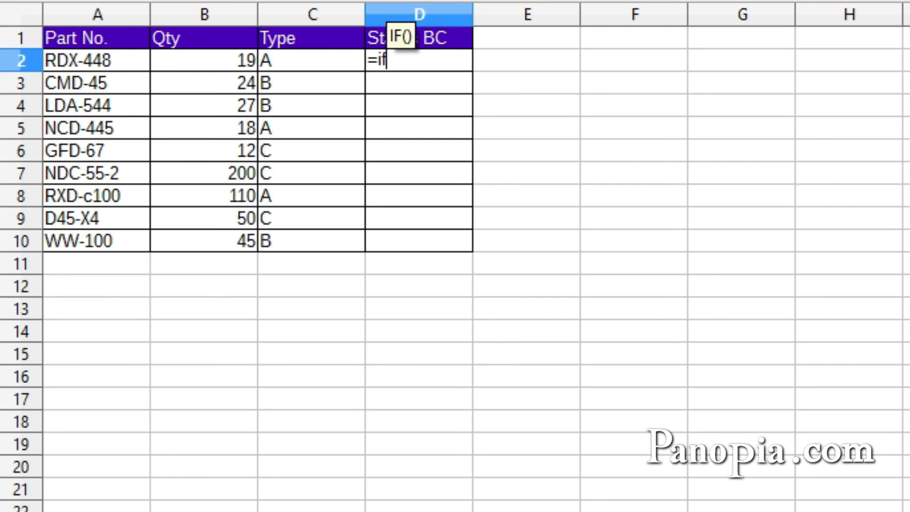
{"action": "key", "text": "Return"}
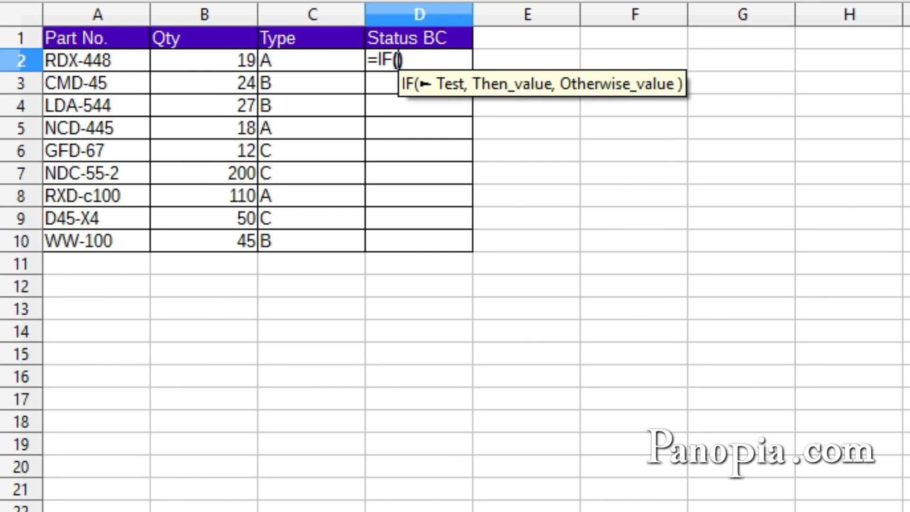
{"action": "type", "text": "and"}
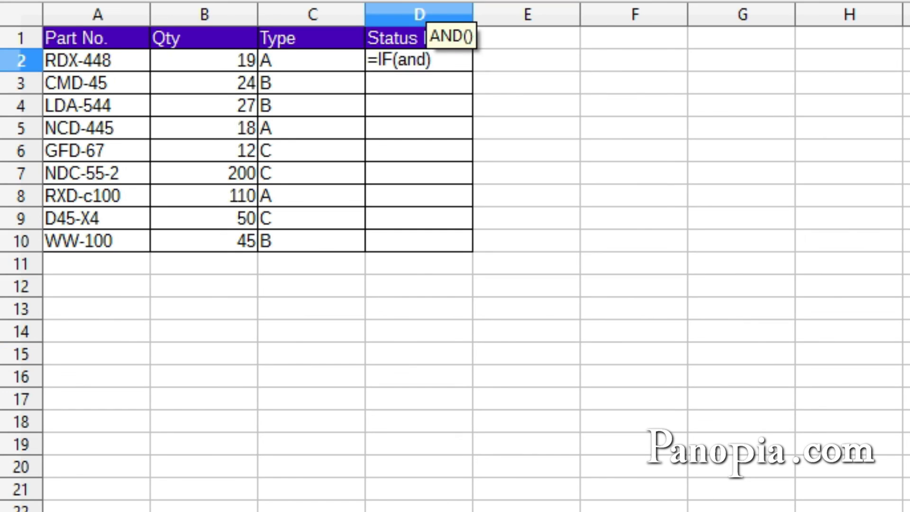
{"action": "key", "text": "Return"}
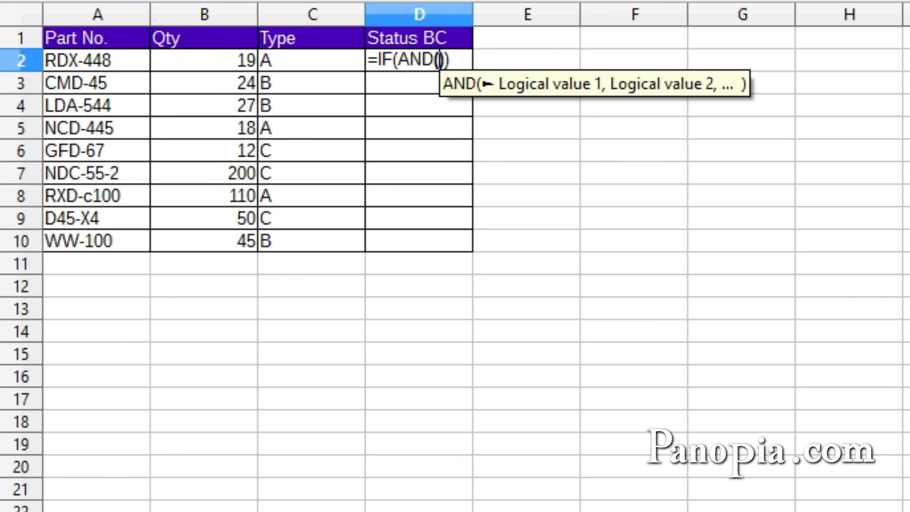
{"action": "type", "text": "not"}
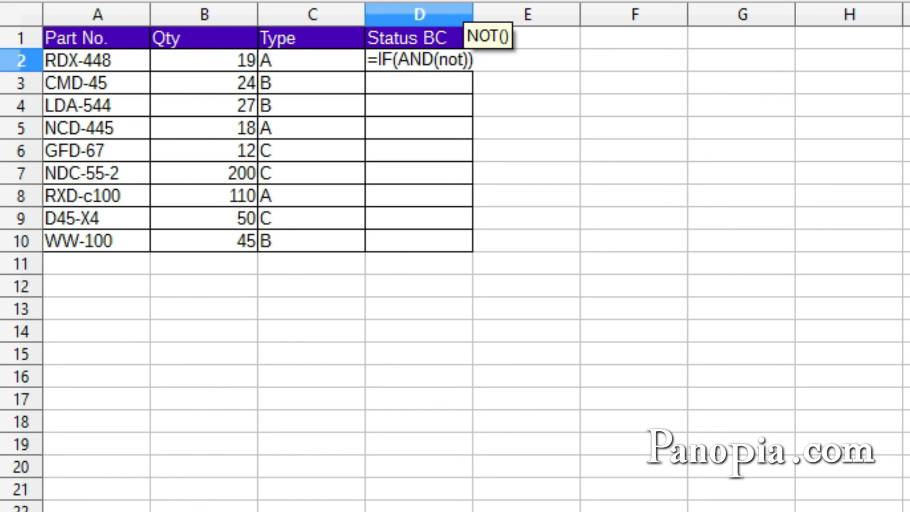
{"action": "key", "text": "Return"}
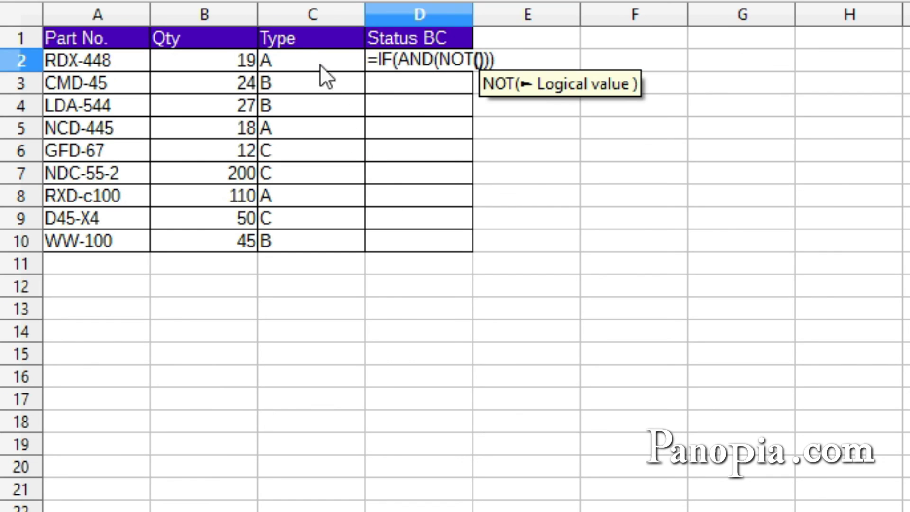
Step: Enter C2="A" as the logical value of the NOT function in D2 and move past its closing parenthesis
{"action": "left_click", "coordinate": [309, 54]}
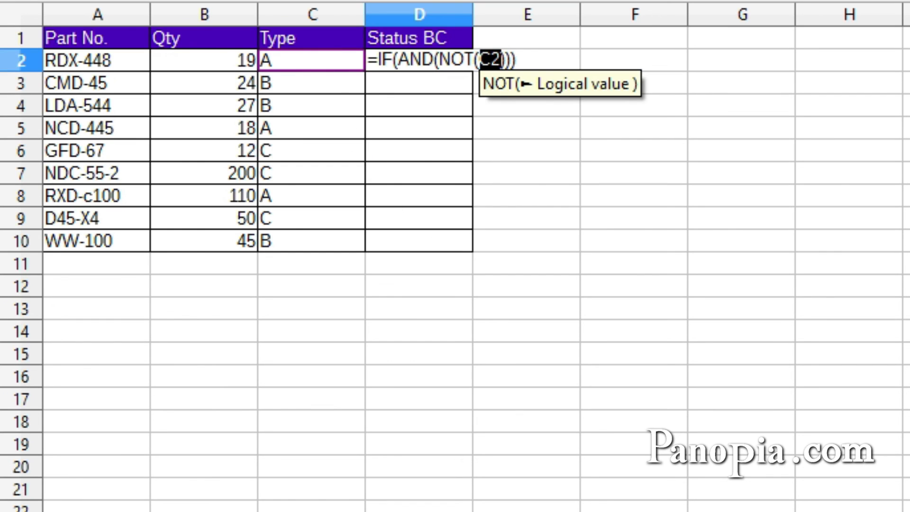
{"action": "type", "text": "=\"A"}
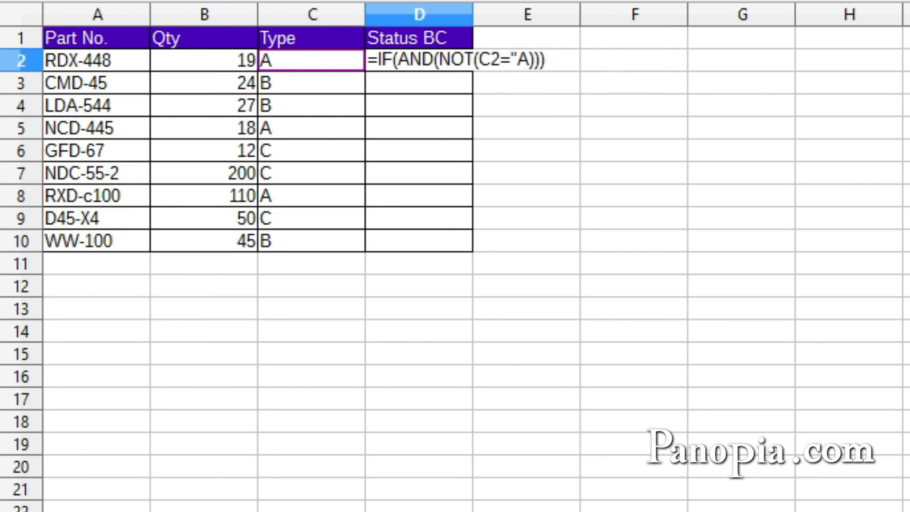
{"action": "type", "text": "\""}
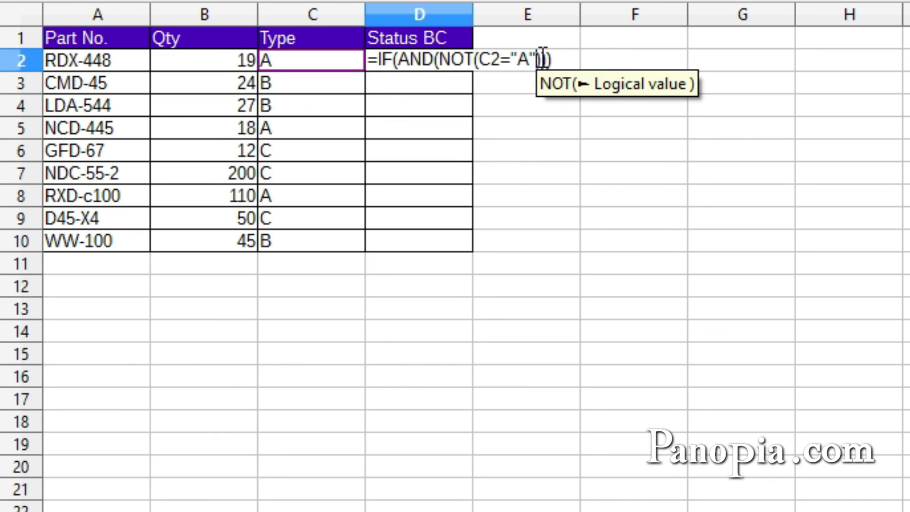
{"action": "key", "text": "Right"}
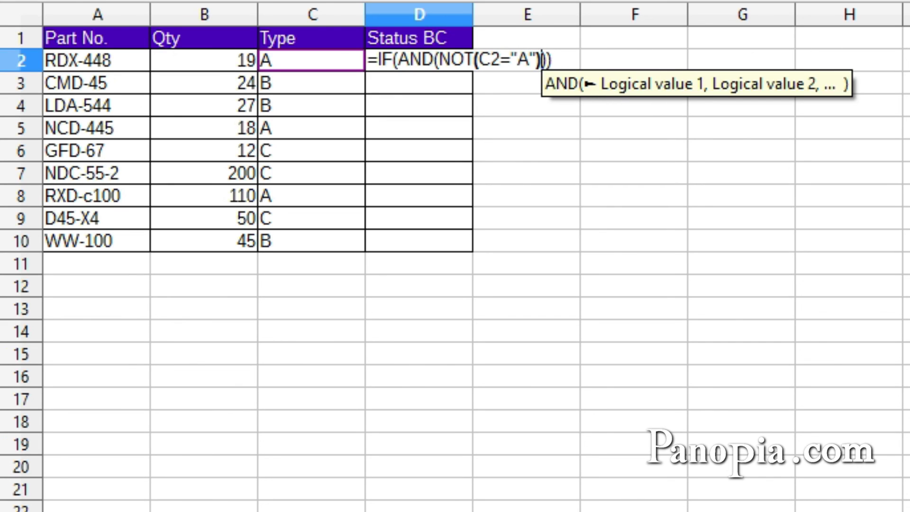
Step: Add B2<25 as the second condition of the AND function in D2 and close the AND parenthesis
{"action": "type", "text": ","}
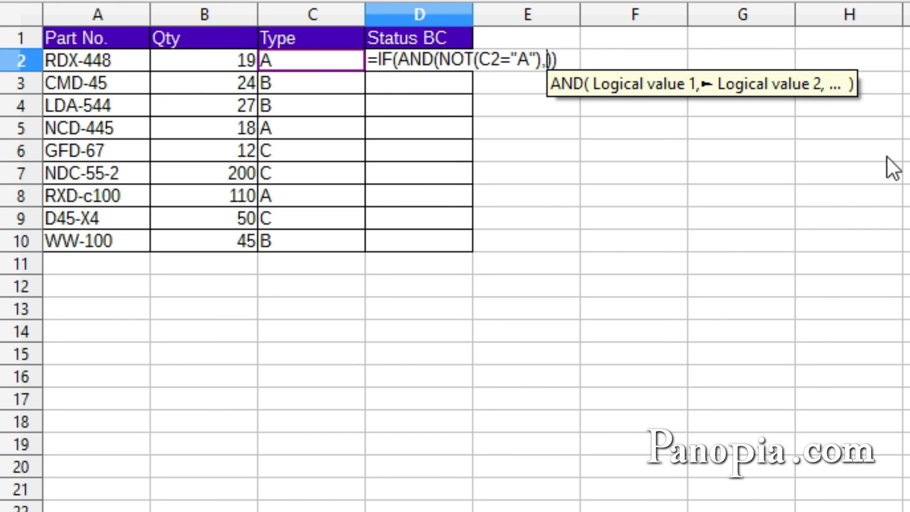
{"action": "left_click", "coordinate": [196, 65]}
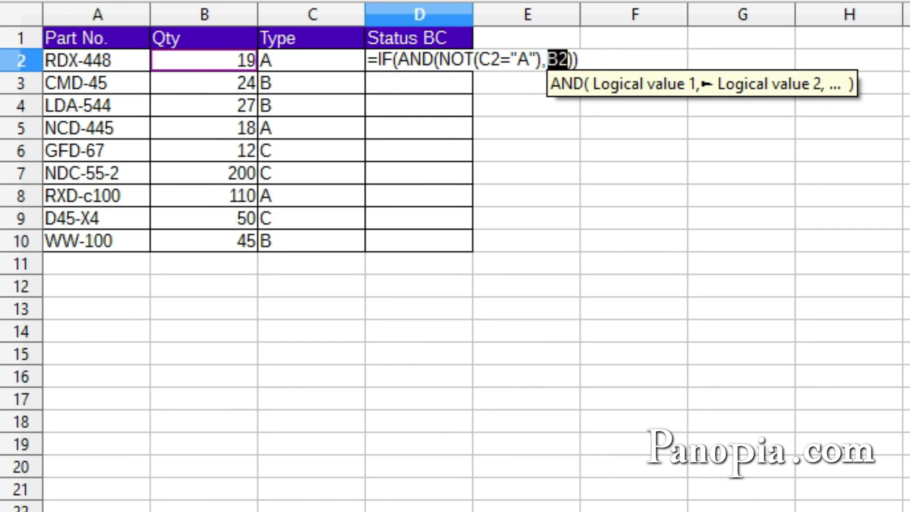
{"action": "type", "text": "<2"}
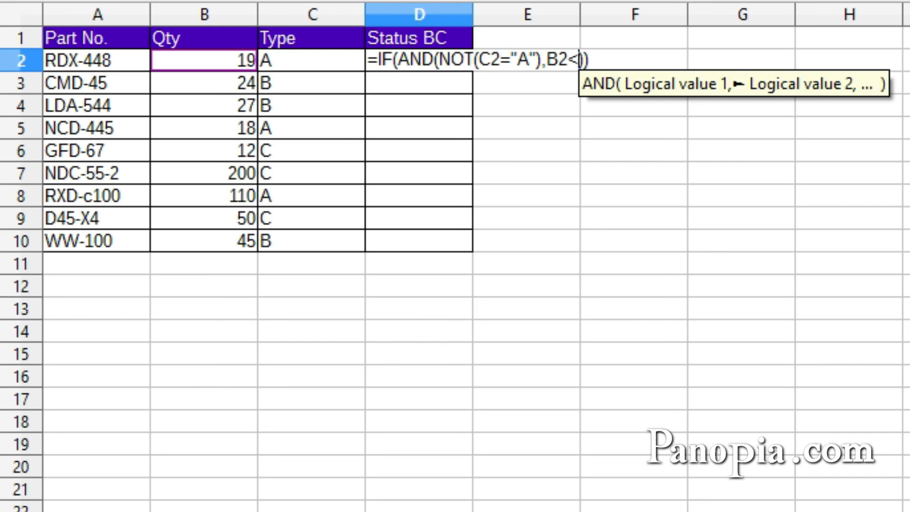
{"action": "type", "text": "5"}
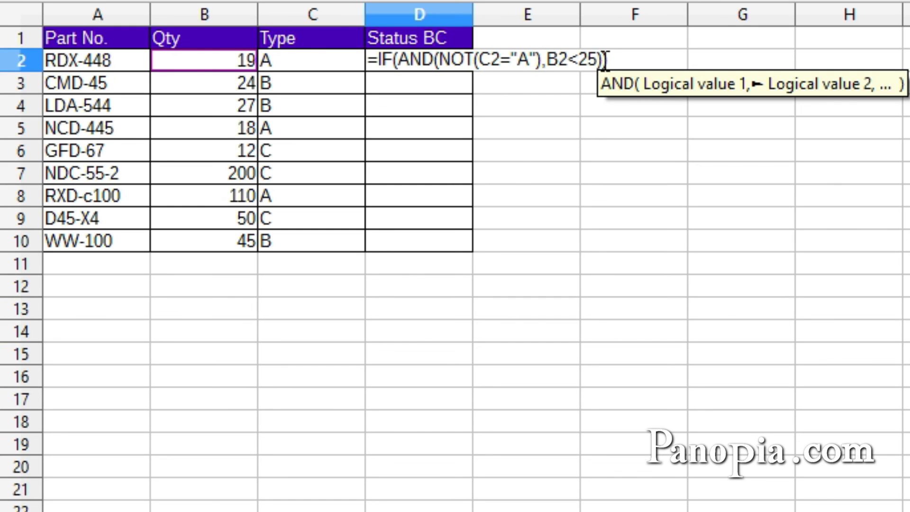
{"action": "type", "text": ")"}
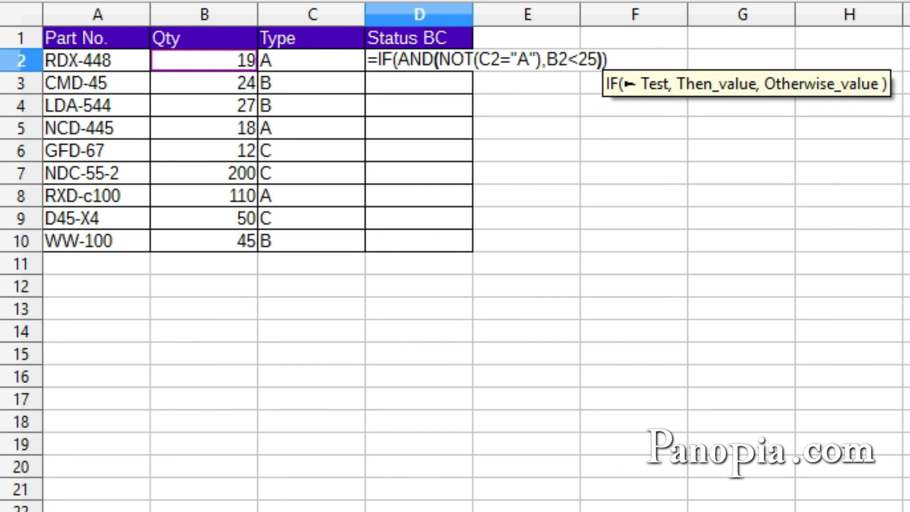
Step: Add "Reorder" as the Then_value of the IF formula in D2, followed by a comma
{"action": "type", "text": ","}
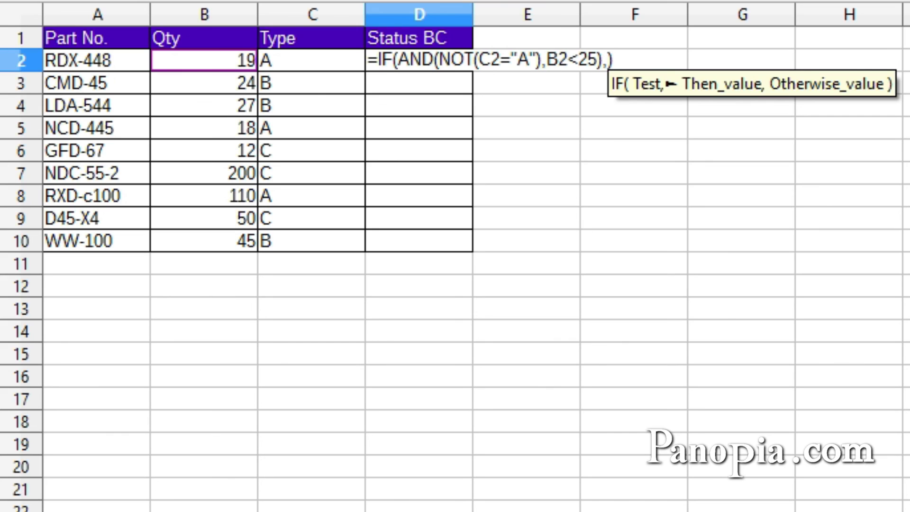
{"action": "type", "text": "\"Re"}
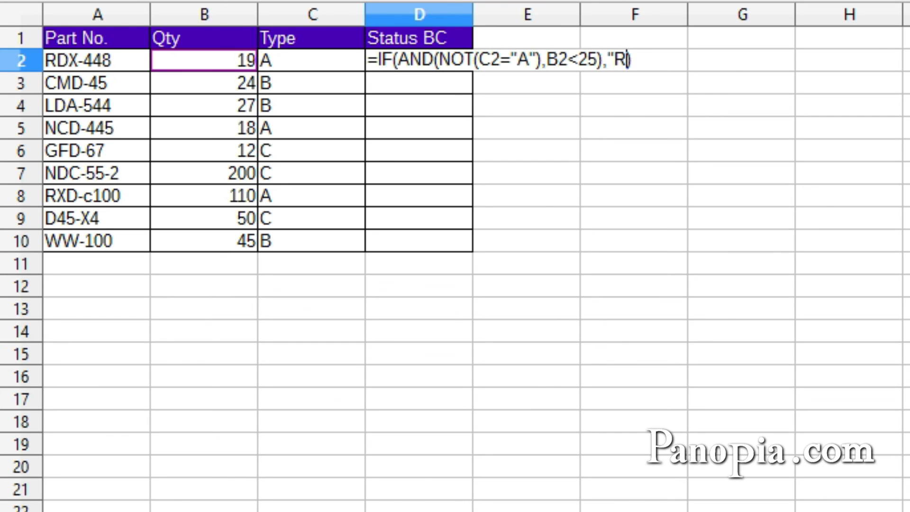
{"action": "type", "text": "order"}
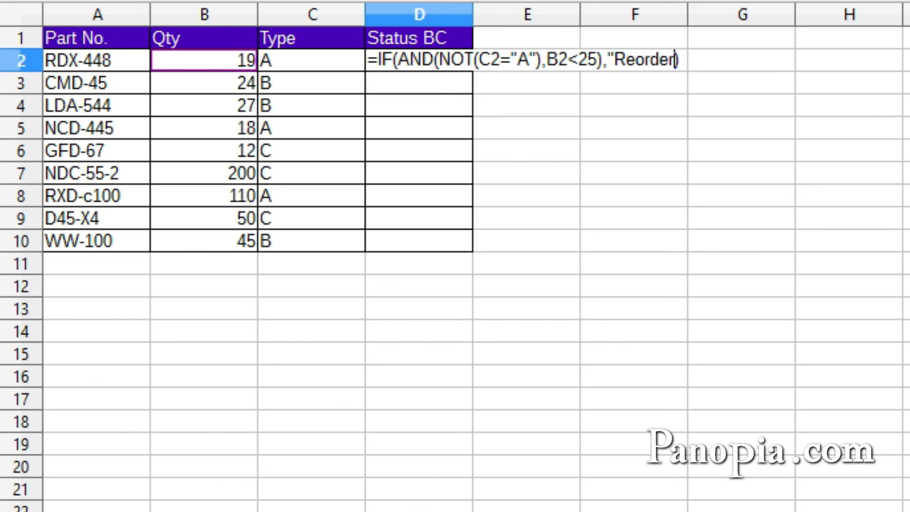
{"action": "type", "text": "\","}
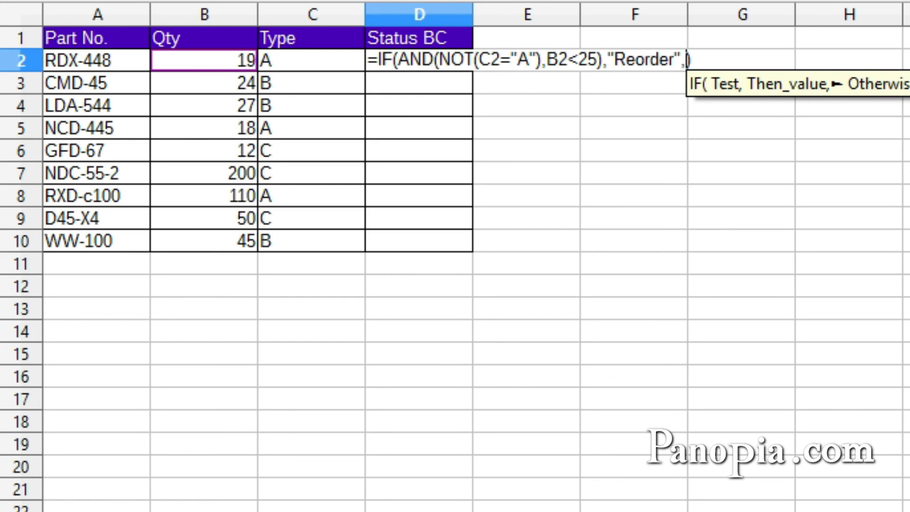
Step: Complete the D2 formula with "OK" as the Otherwise_value and fill it down the Status BC column to row 10
{"action": "type", "text": "\"O"}
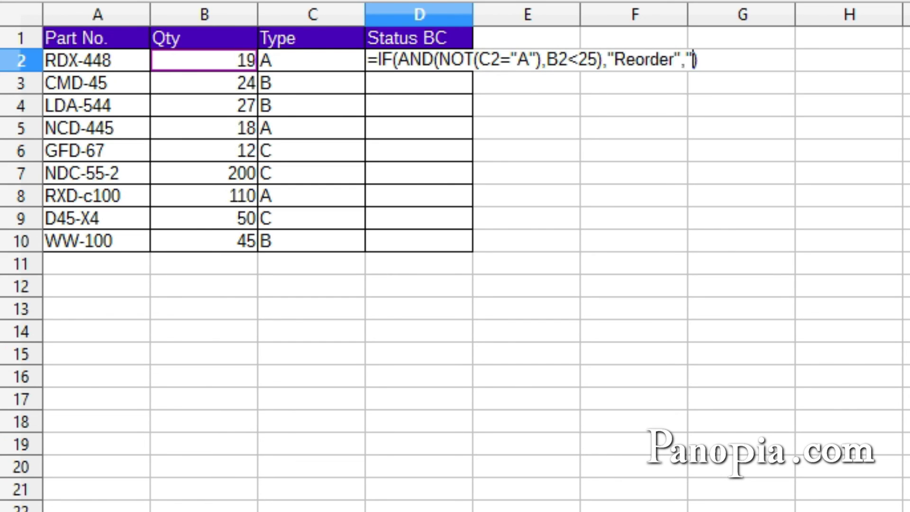
{"action": "type", "text": "K\""}
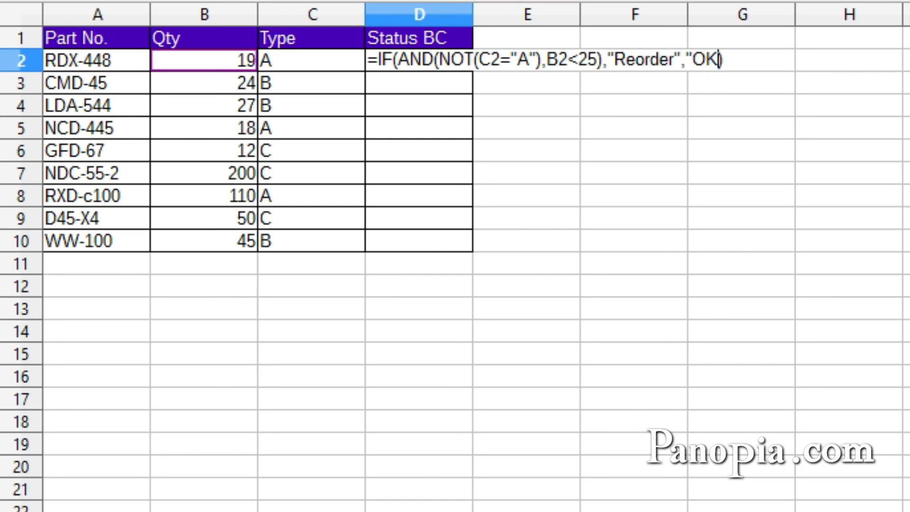
{"action": "key", "text": "Return"}
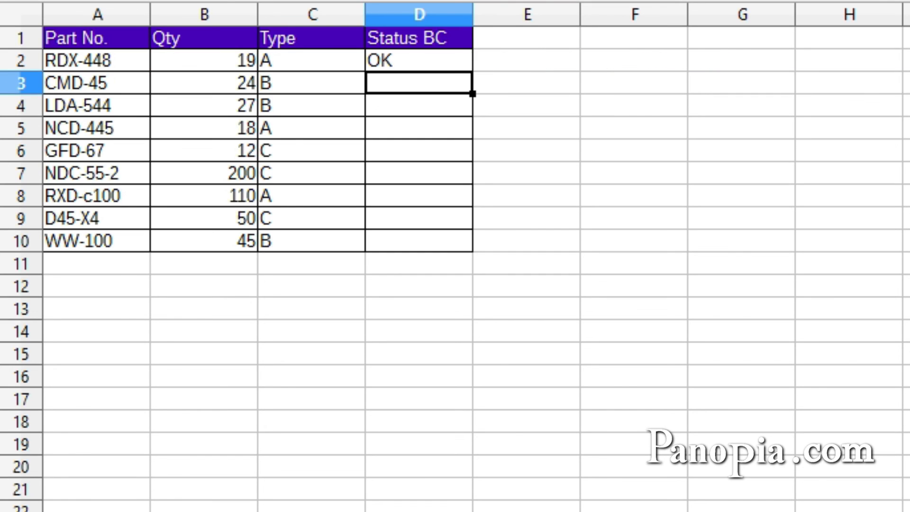
{"action": "left_click", "coordinate": [429, 54]}
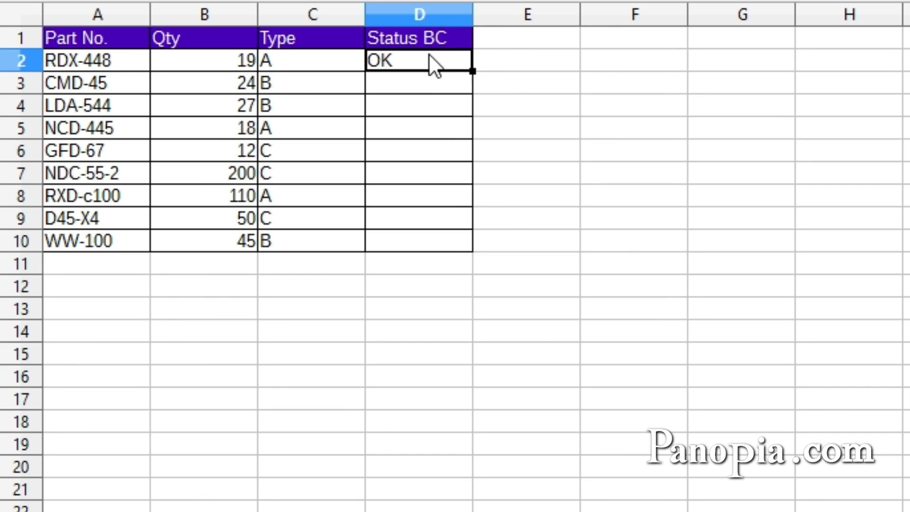
{"action": "double_click", "coordinate": [473, 71]}
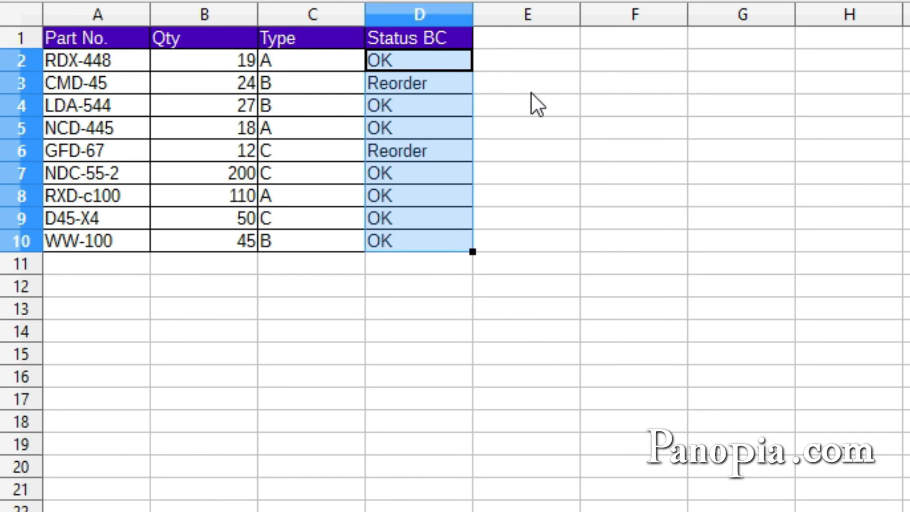